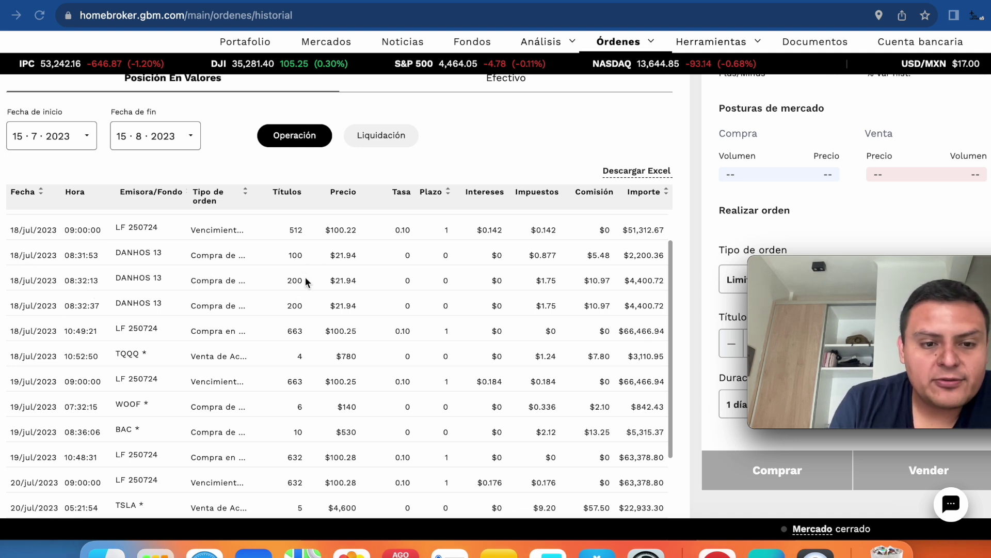
Review the July 2023 transactions in the order history and load the second page of results
{"action": "scroll", "coordinate": [85, 425], "scroll_direction": "down", "scroll_amount": 5}
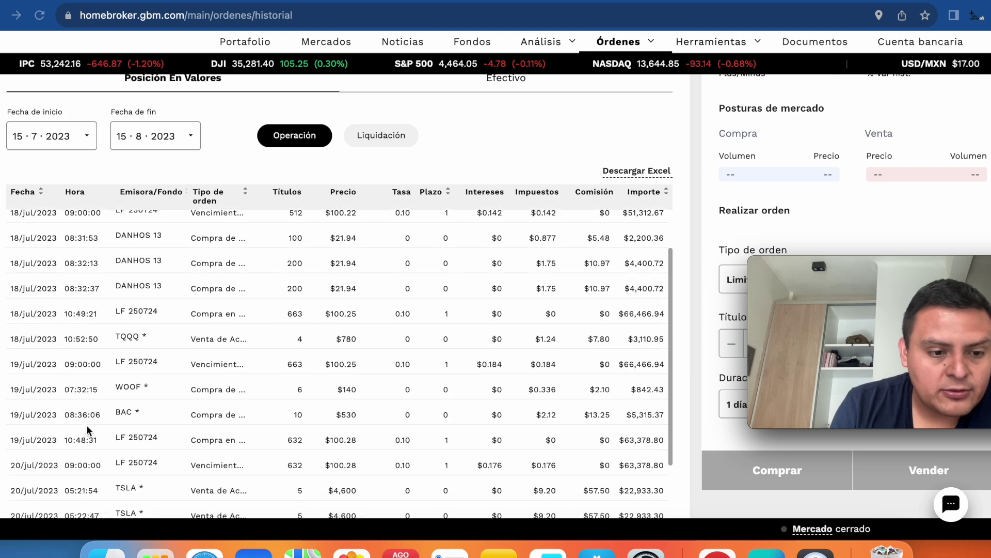
{"action": "scroll", "coordinate": [86, 428], "scroll_direction": "down", "scroll_amount": 6}
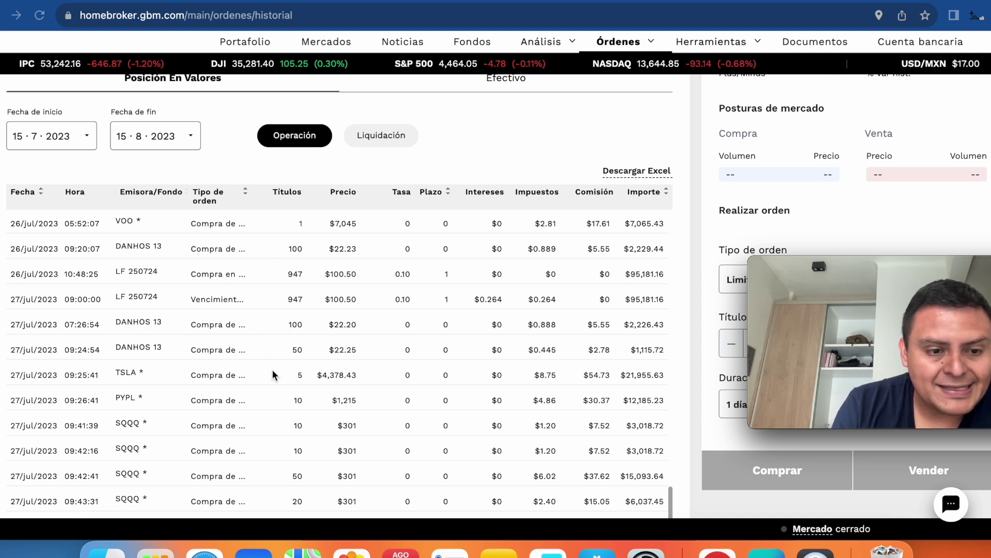
{"action": "scroll", "coordinate": [266, 309], "scroll_direction": "down", "scroll_amount": 5}
{"action": "scroll", "coordinate": [264, 258], "scroll_direction": "down", "scroll_amount": 2}
{"action": "left_click", "coordinate": [615, 447]}
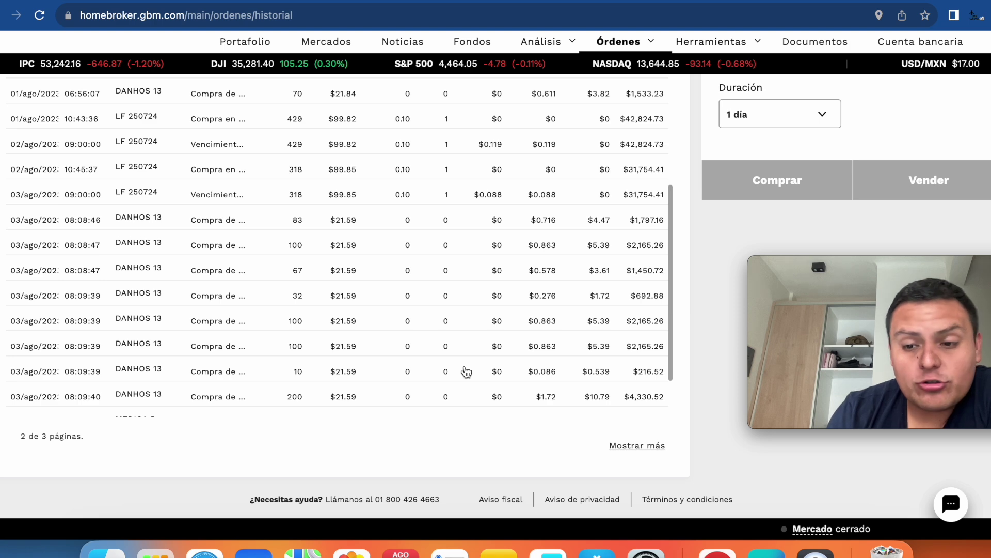
Examine the early August DANHOS 13 purchases in the order history, and load the third page of results
{"action": "scroll", "coordinate": [284, 312], "scroll_direction": "down", "scroll_amount": 1}
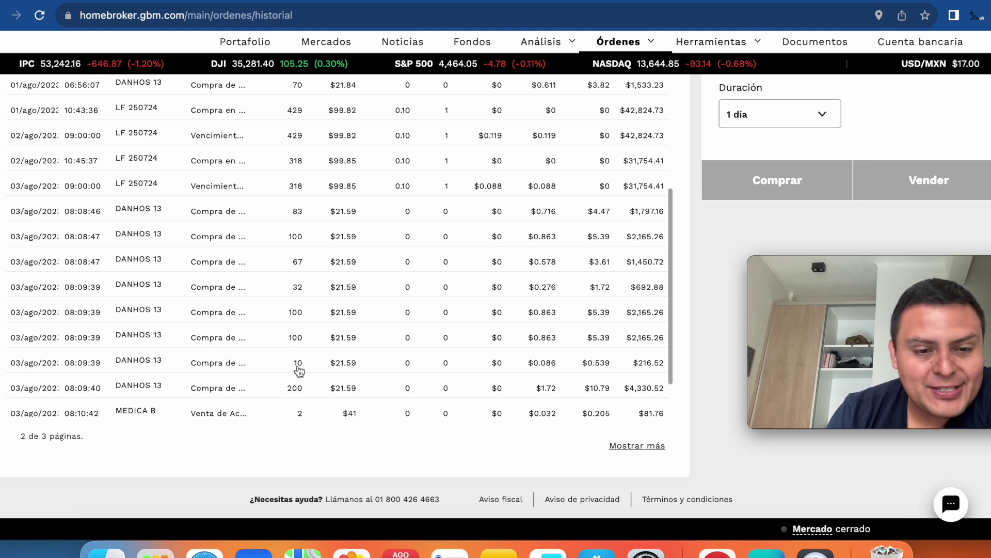
{"action": "scroll", "coordinate": [333, 393], "scroll_direction": "down", "scroll_amount": 2}
{"action": "scroll", "coordinate": [334, 393], "scroll_direction": "down", "scroll_amount": 1}
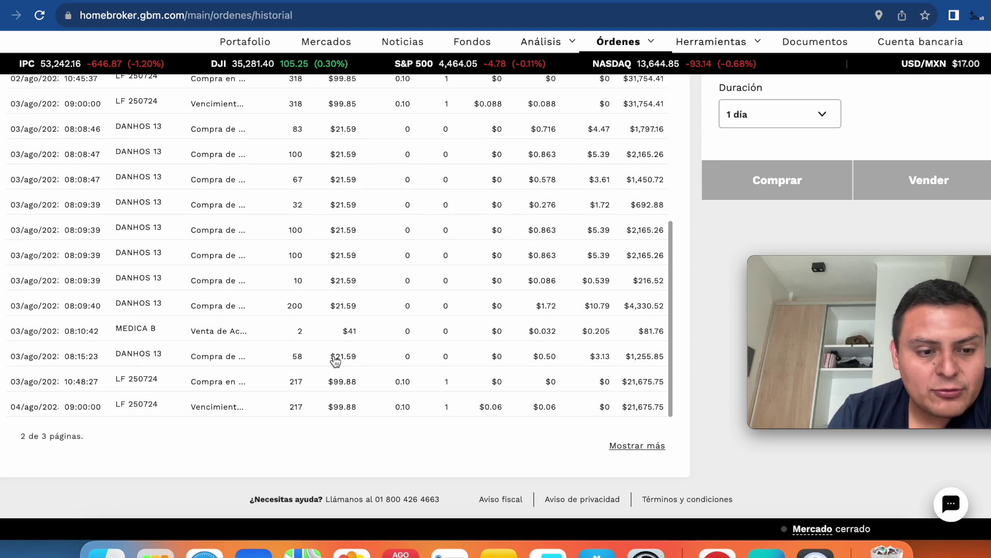
{"action": "left_click", "coordinate": [648, 450]}
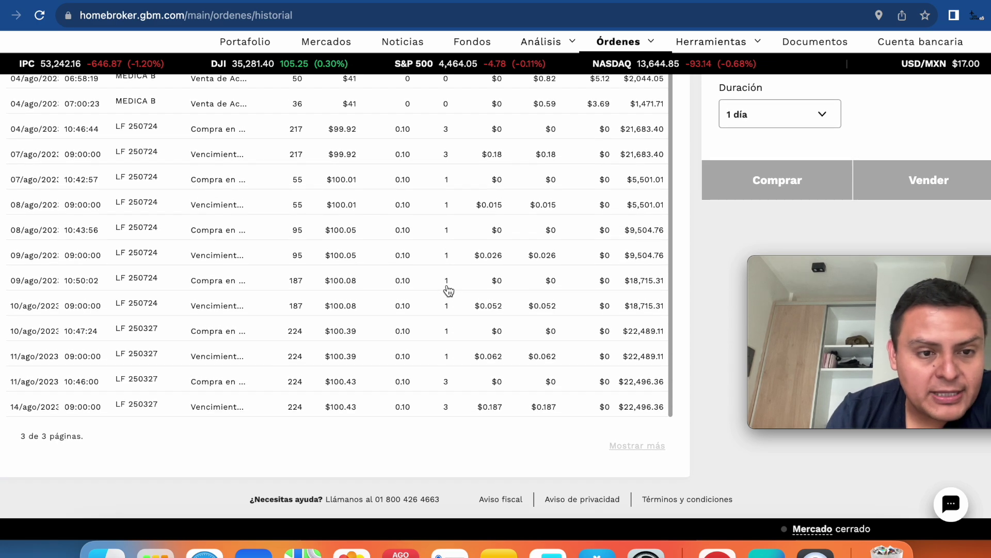
Review the August MEDICA B sales and LF 250724 transactions on the last page of the order history
{"action": "scroll", "coordinate": [448, 291], "scroll_direction": "up", "scroll_amount": 1}
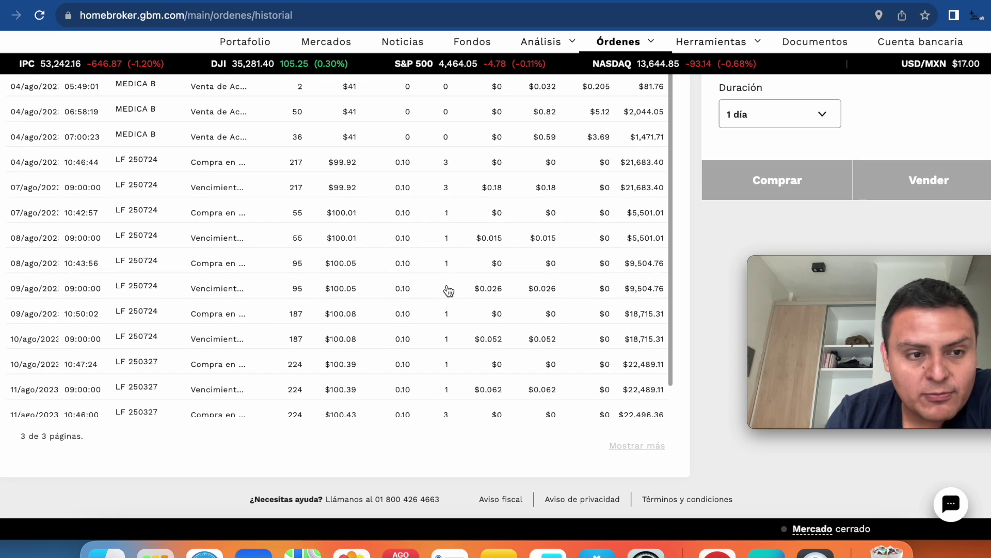
{"action": "scroll", "coordinate": [448, 290], "scroll_direction": "up", "scroll_amount": 3}
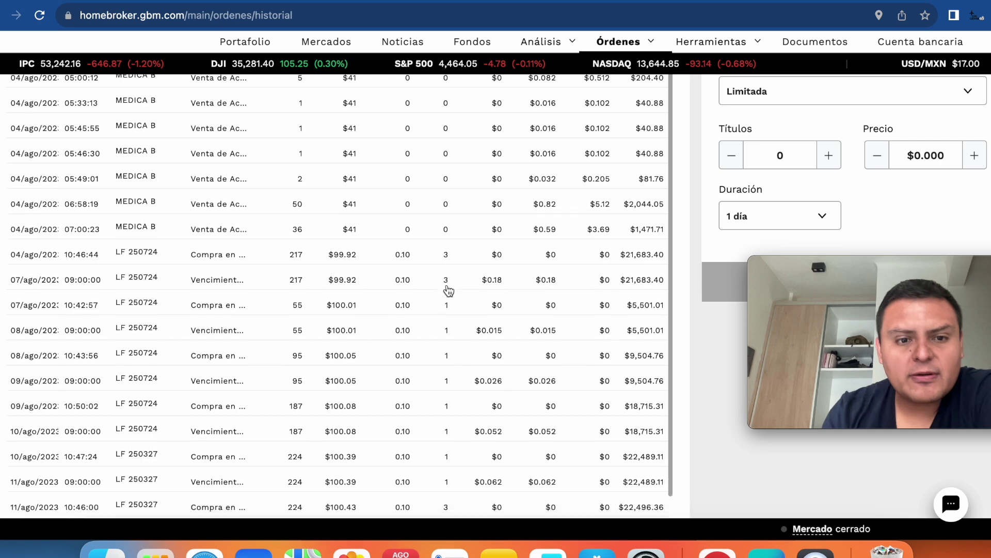
{"action": "scroll", "coordinate": [449, 291], "scroll_direction": "up", "scroll_amount": 10}
Switch to the Vivir de Fibras spreadsheet and look over the monthly dividends table
{"action": "key", "text": "ctrl+Tab"}
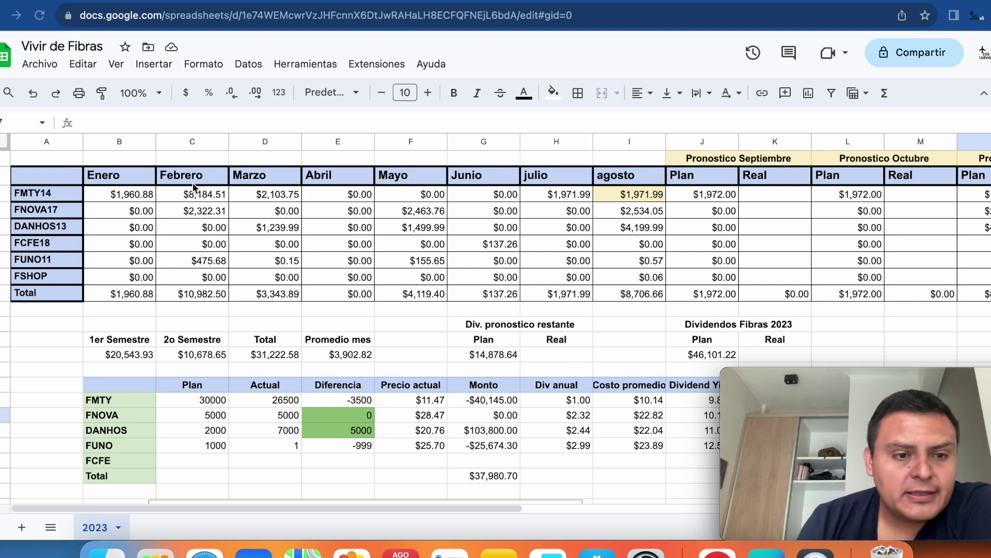
{"action": "double_click", "coordinate": [123, 196]}
{"action": "left_click", "coordinate": [44, 356]}
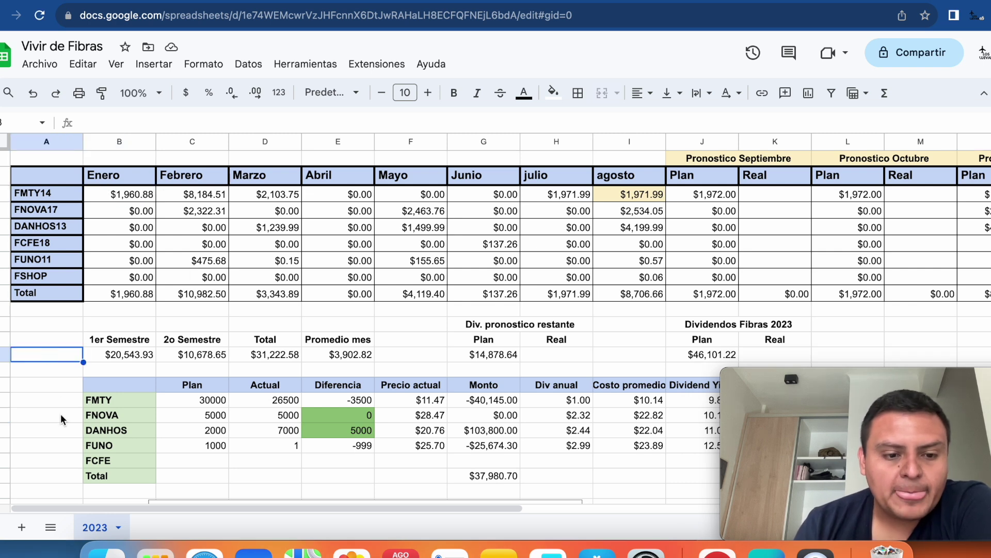
Check FMTY's planned holdings against its actual holdings and difference in the plan table
{"action": "scroll", "coordinate": [61, 419], "scroll_direction": "down", "scroll_amount": 1}
{"action": "left_click", "coordinate": [272, 387]}
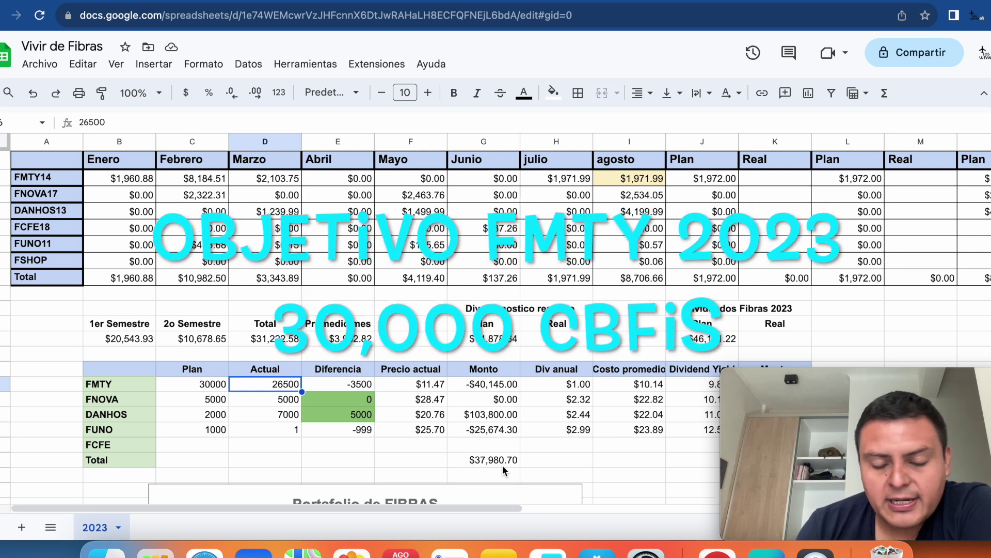
{"action": "key", "text": "Left"}
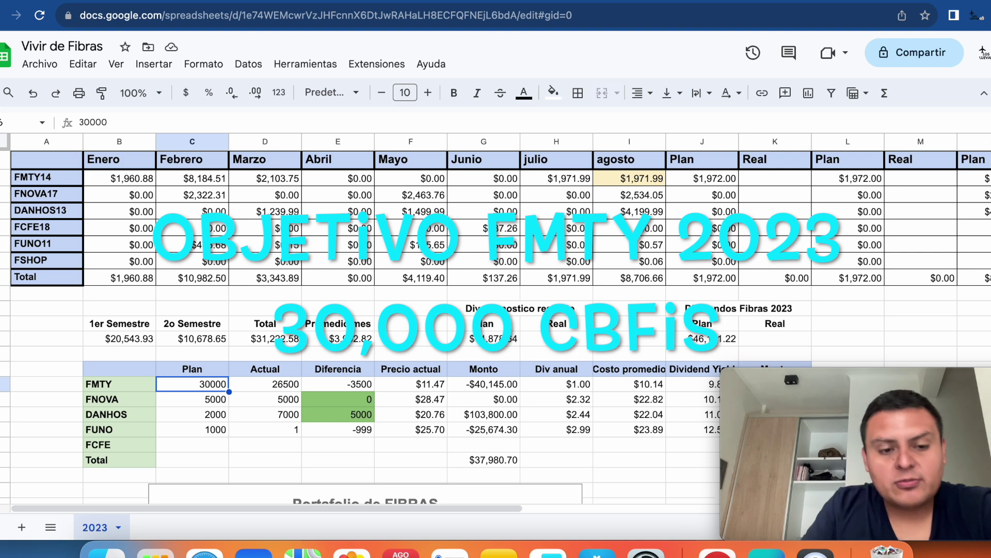
{"action": "key", "text": "Right"}
{"action": "key", "text": "Right"}
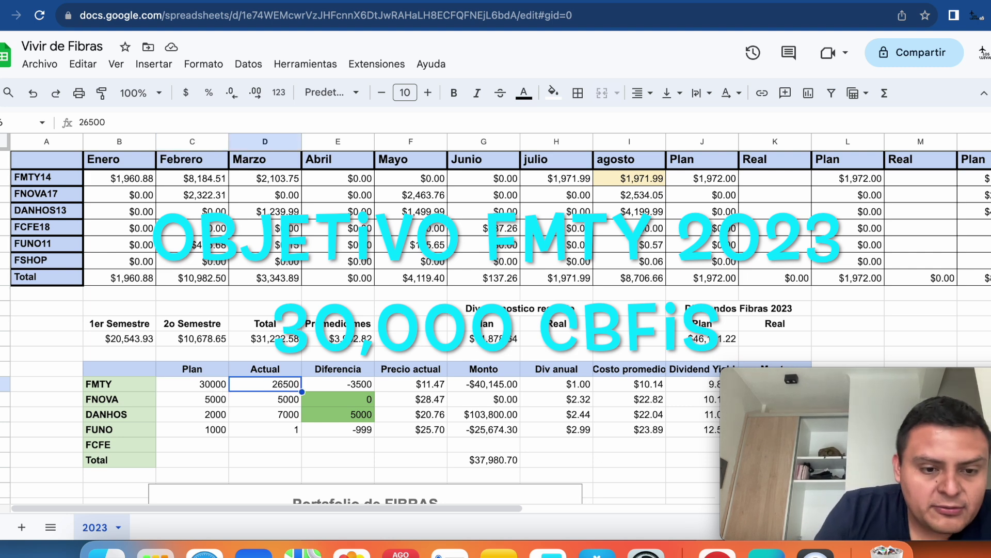
{"action": "key", "text": "Right"}
{"action": "key", "text": "Left"}
{"action": "key", "text": "Down"}
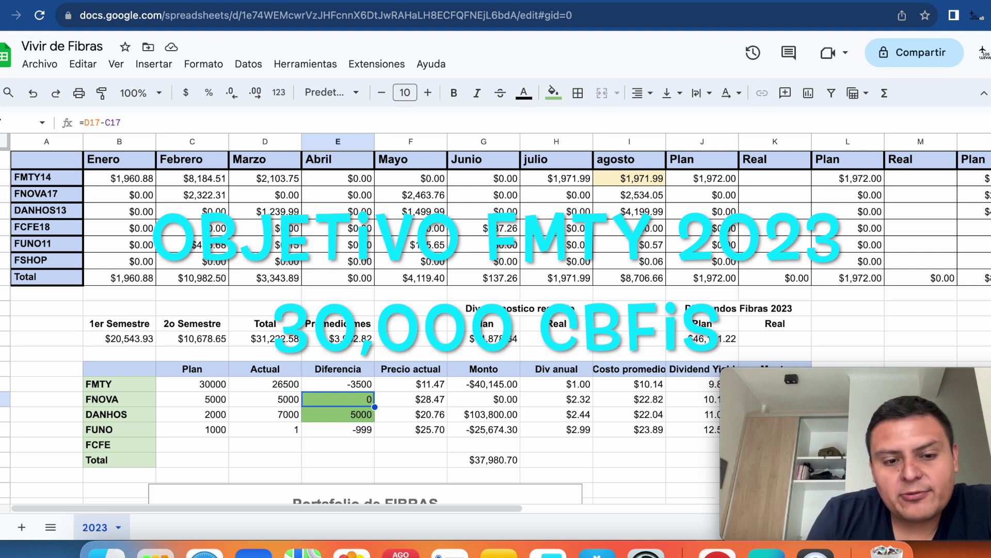
Inspect FMTY's difference, current price and the amount calculated from them
{"action": "left_click", "coordinate": [411, 384]}
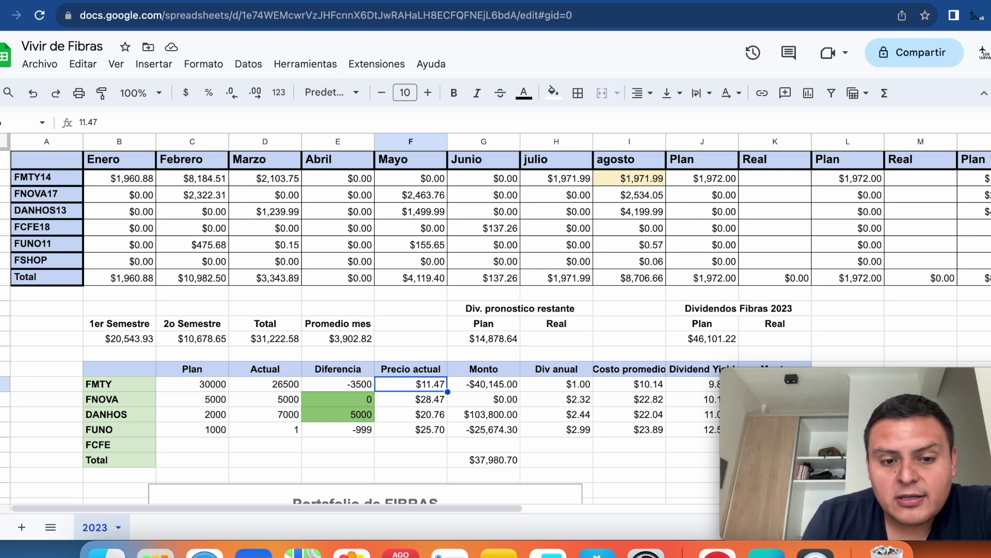
{"action": "left_click", "coordinate": [338, 384]}
{"action": "left_click", "coordinate": [411, 384]}
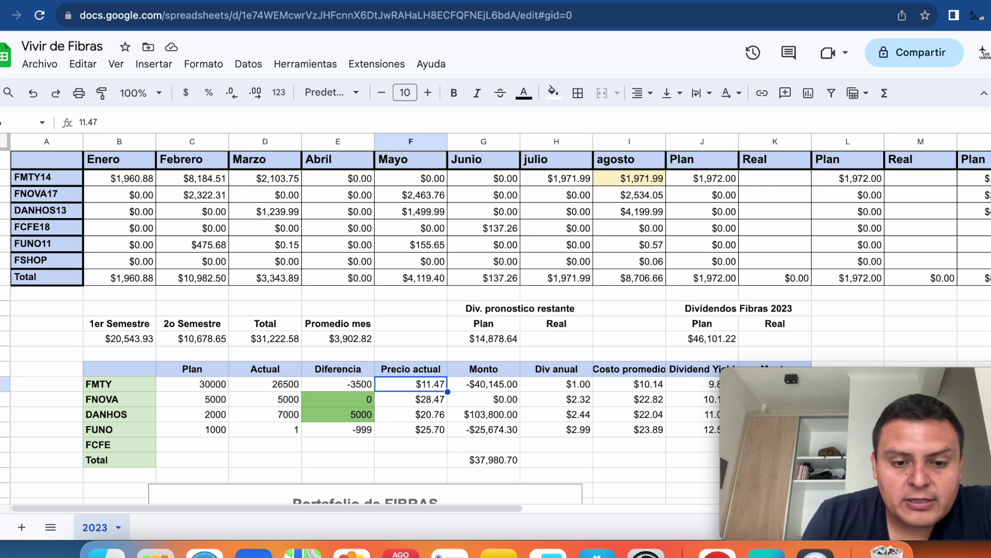
{"action": "left_click", "coordinate": [339, 384]}
{"action": "left_click", "coordinate": [411, 384]}
{"action": "left_click", "coordinate": [484, 384]}
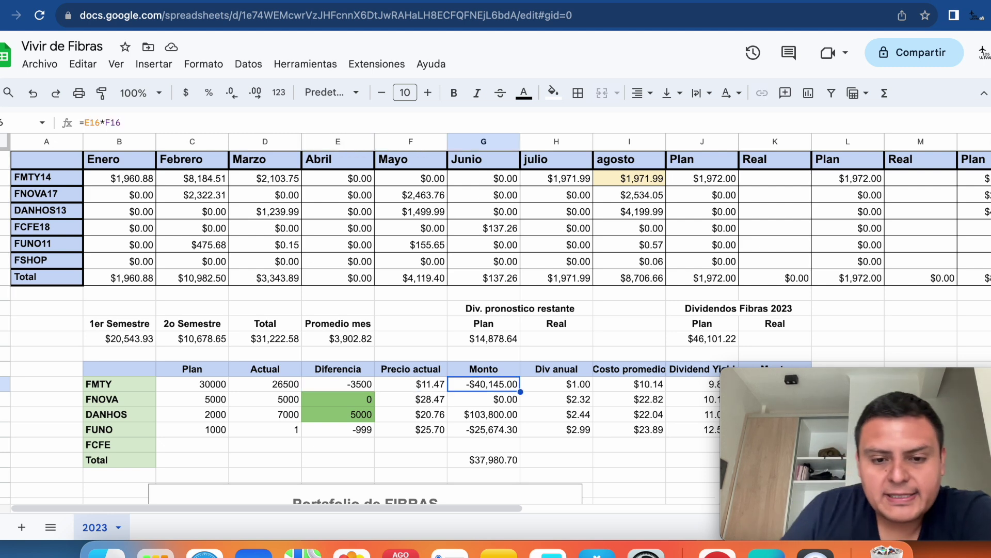
Review the FNOVA row of the plan table, from planned and actual holdings to the current price
{"action": "key", "text": "Down"}
{"action": "key", "text": "Left"}
{"action": "key", "text": "Left"}
{"action": "key", "text": "Left"}
{"action": "key", "text": "Left"}
{"action": "key", "text": "Left"}
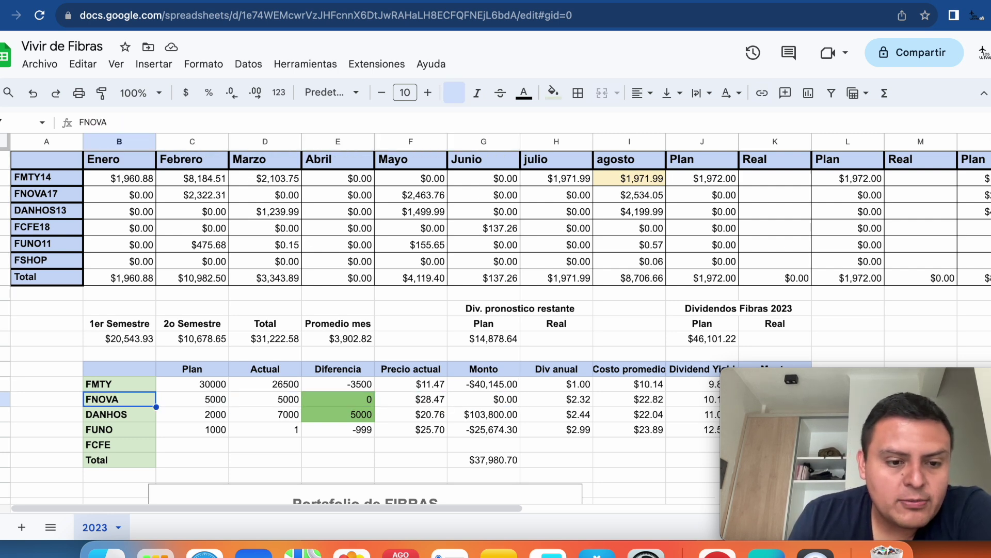
{"action": "key", "text": "Right"}
{"action": "key", "text": "Right"}
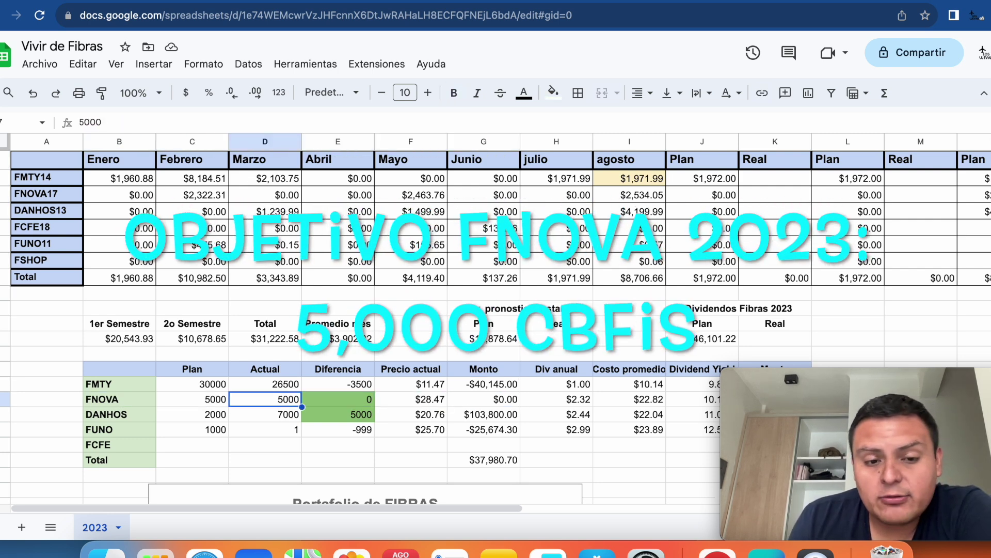
{"action": "key", "text": "Right"}
{"action": "key", "text": "Right"}
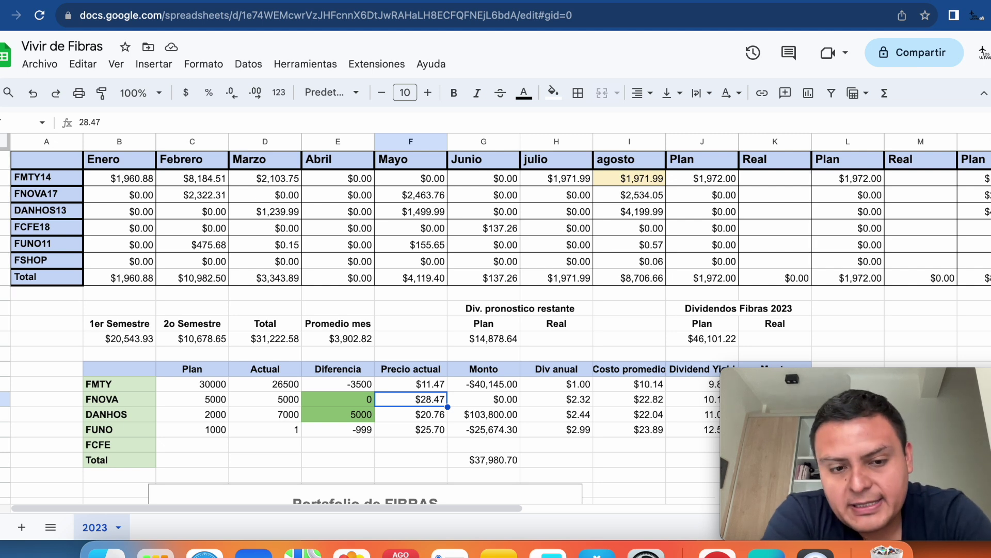
Examine DANHOS's planned holdings, actual holdings and current price in the plan table
{"action": "key", "text": "Down"}
{"action": "key", "text": "Down"}
{"action": "key", "text": "Left"}
{"action": "key", "text": "Left"}
{"action": "key", "text": "Up"}
{"action": "key", "text": "Left"}
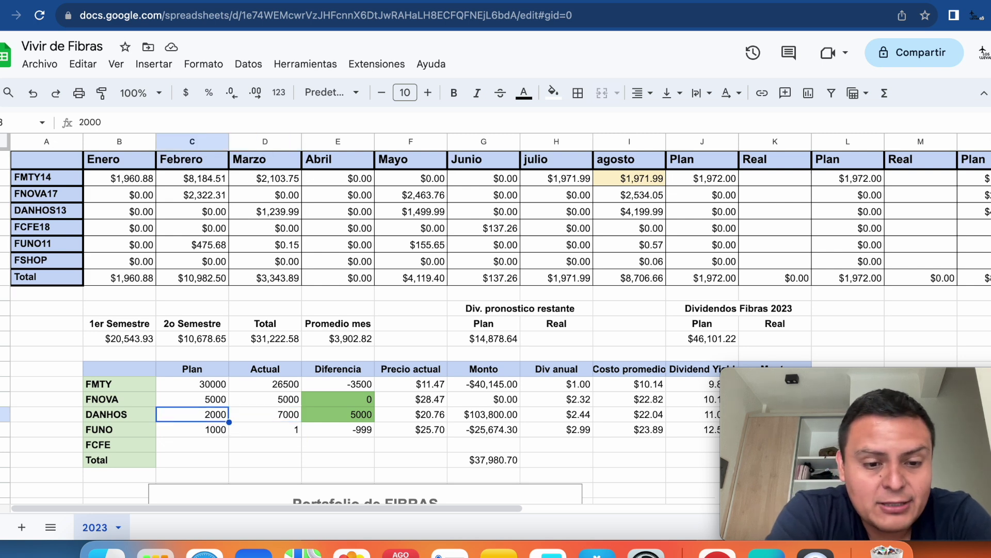
{"action": "key", "text": "Right"}
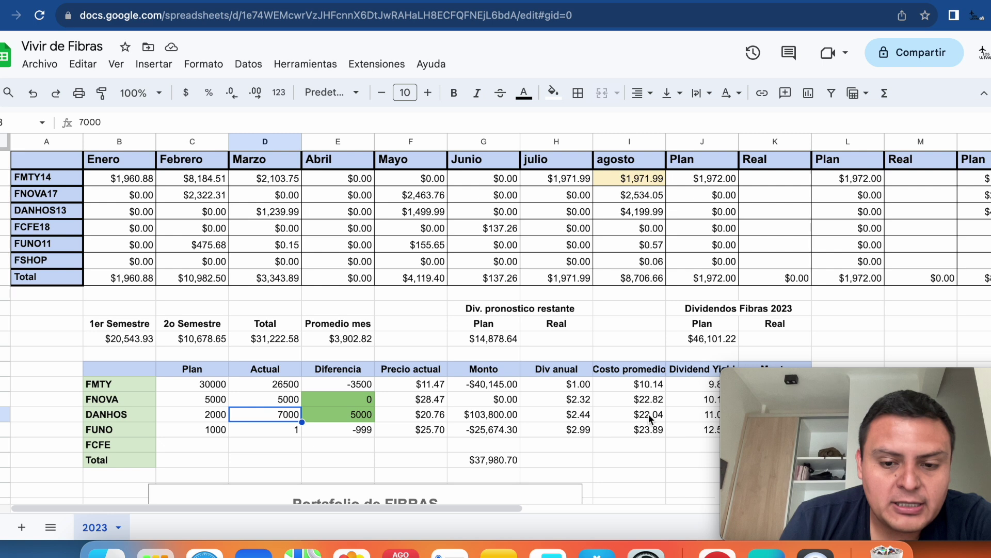
{"action": "left_click", "coordinate": [410, 417]}
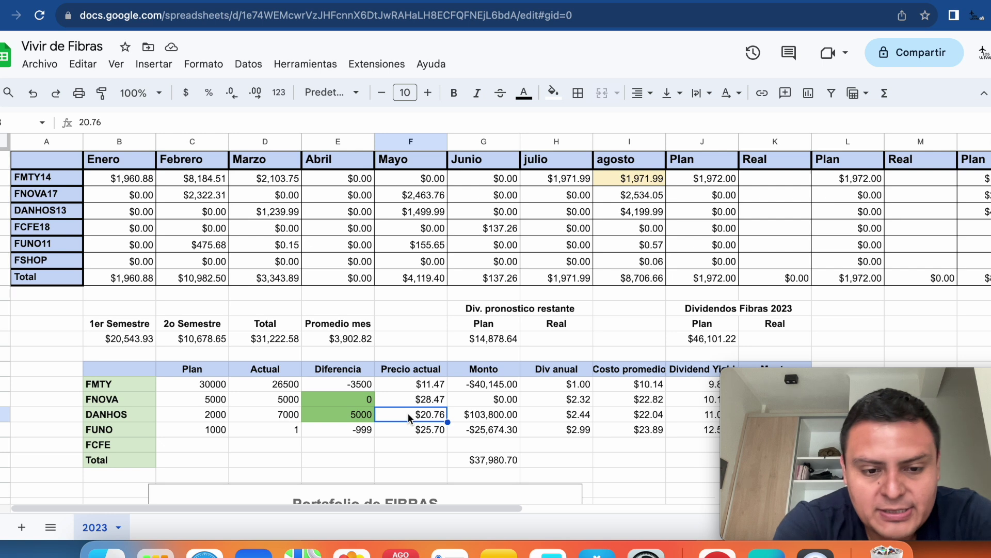
Check the FCFE row and FUNO's planned holdings in the plan table
{"action": "left_click", "coordinate": [182, 446]}
{"action": "left_click", "coordinate": [318, 448]}
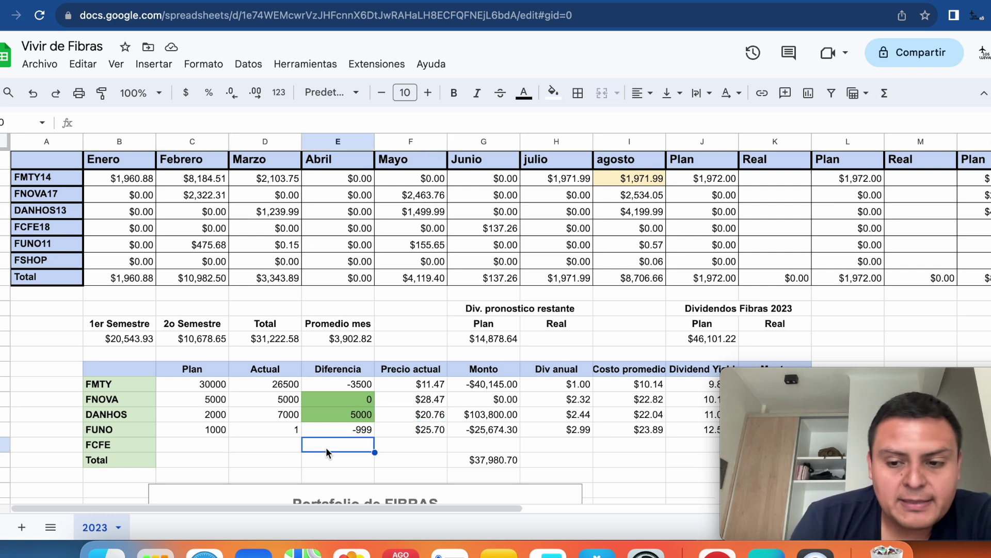
{"action": "left_click", "coordinate": [194, 435]}
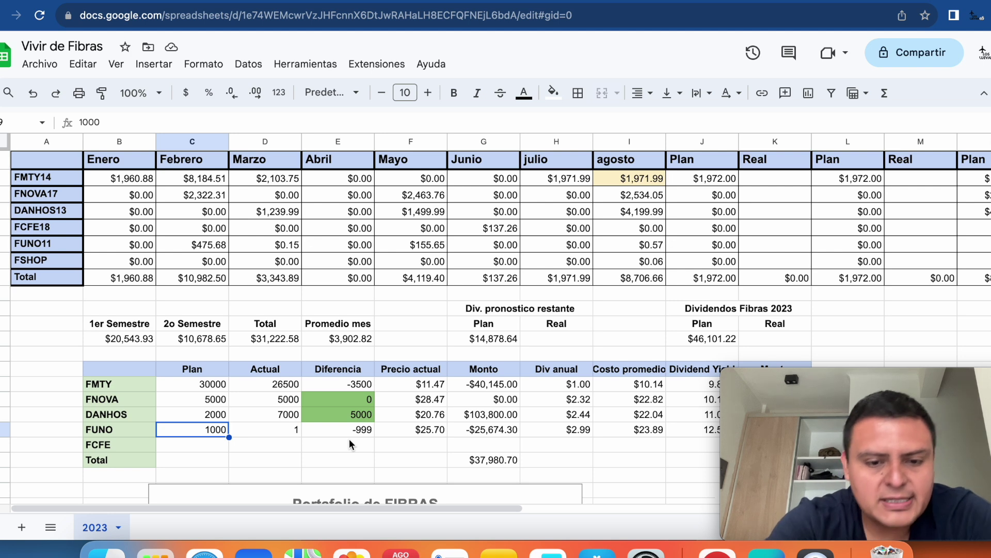
Look over the remaining plan table columns and the Portafolio de FIBRAS pie chart
{"action": "scroll", "coordinate": [349, 438], "scroll_direction": "right", "scroll_amount": 3}
{"action": "scroll", "coordinate": [349, 438], "scroll_direction": "left", "scroll_amount": 3}
{"action": "scroll", "coordinate": [349, 439], "scroll_direction": "down", "scroll_amount": 5}
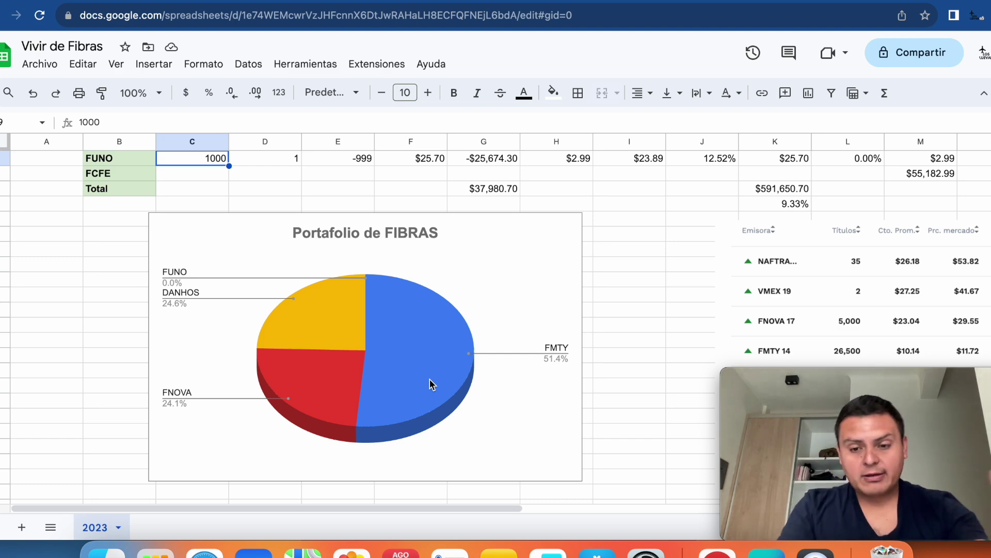
{"action": "scroll", "coordinate": [430, 381], "scroll_direction": "up", "scroll_amount": 1}
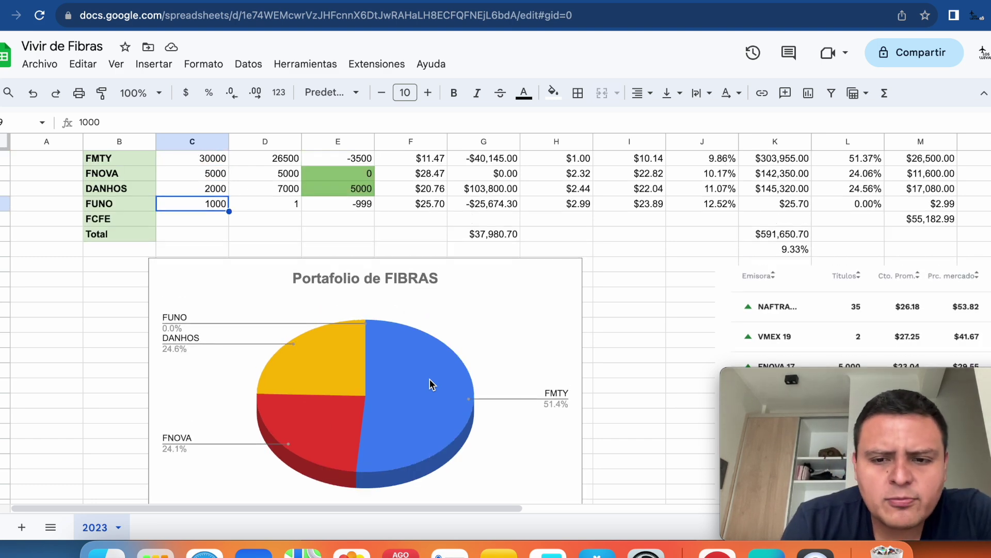
Examine the first holdings table beside the pie chart, covering titles, average cost, market value and historical variation
{"action": "scroll", "coordinate": [430, 380], "scroll_direction": "right", "scroll_amount": 3}
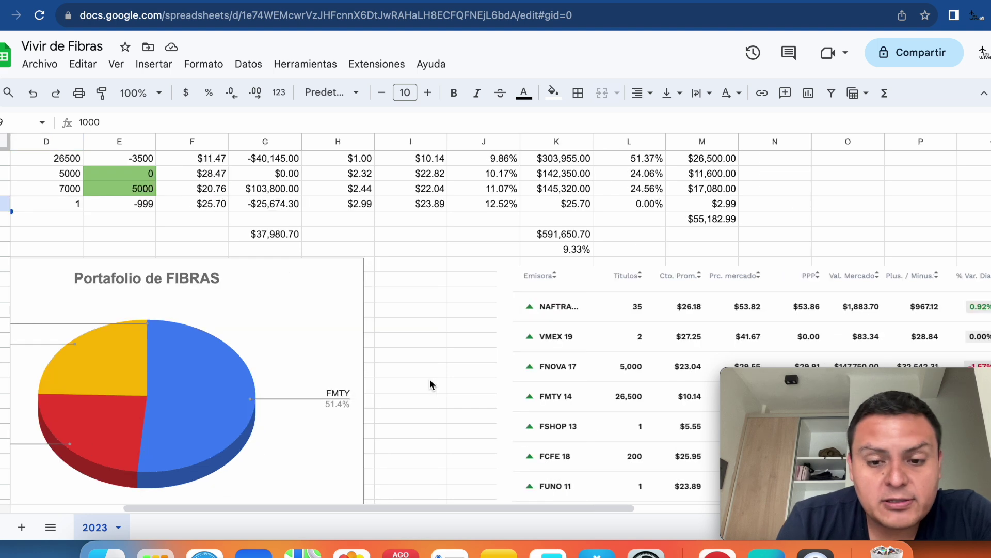
{"action": "scroll", "coordinate": [430, 382], "scroll_direction": "right", "scroll_amount": 2}
{"action": "scroll", "coordinate": [430, 382], "scroll_direction": "down", "scroll_amount": 1}
{"action": "scroll", "coordinate": [430, 382], "scroll_direction": "down", "scroll_amount": 2}
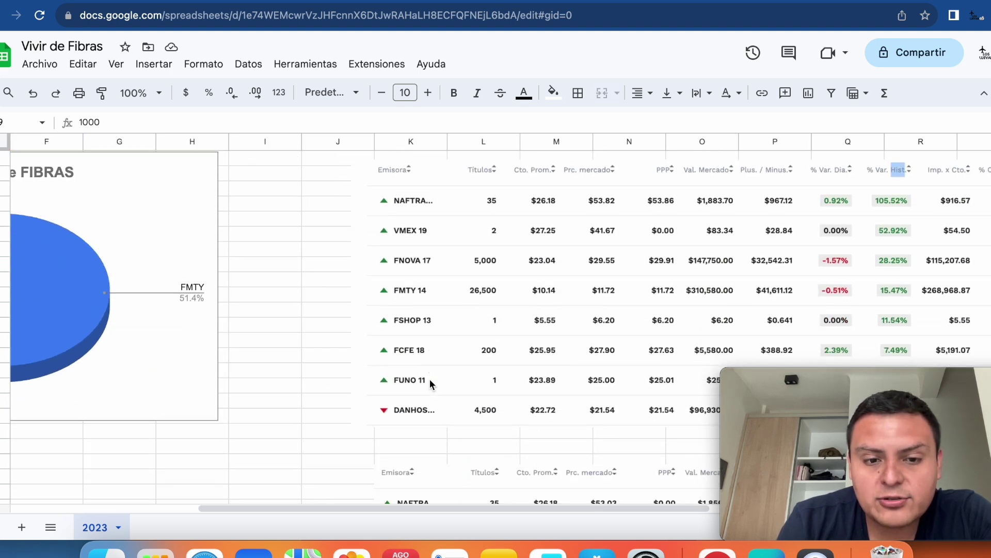
{"action": "scroll", "coordinate": [430, 382], "scroll_direction": "right", "scroll_amount": 3}
{"action": "scroll", "coordinate": [430, 382], "scroll_direction": "down", "scroll_amount": 2}
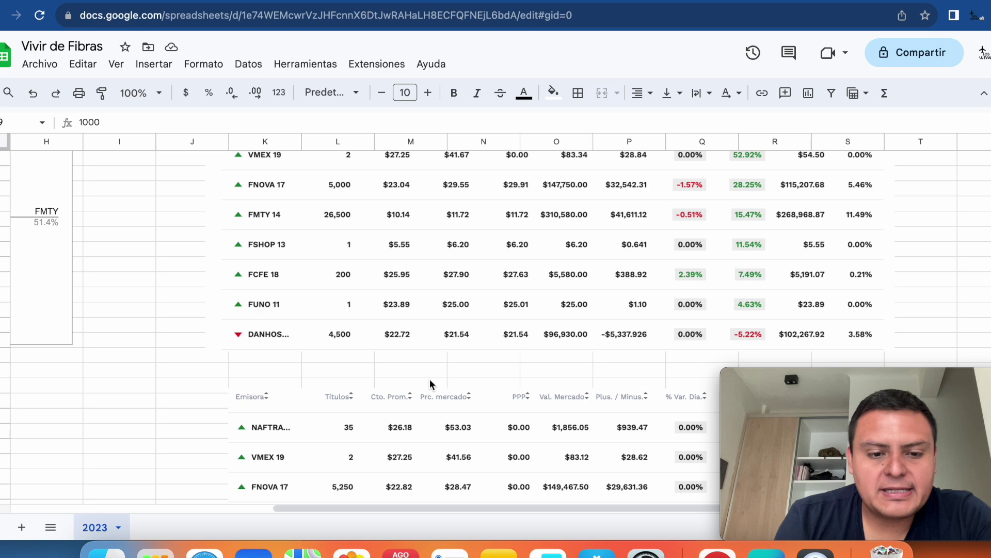
{"action": "scroll", "coordinate": [430, 382], "scroll_direction": "up", "scroll_amount": 2}
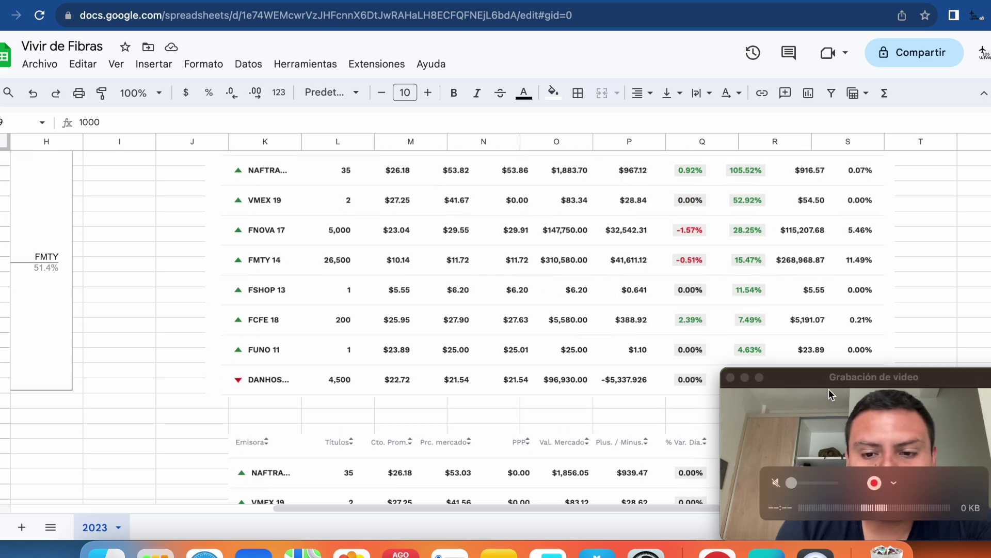
{"action": "left_click_drag", "start_coordinate": [849, 375], "coordinate": [846, 381]}
{"action": "scroll", "coordinate": [379, 321], "scroll_direction": "up", "scroll_amount": 1}
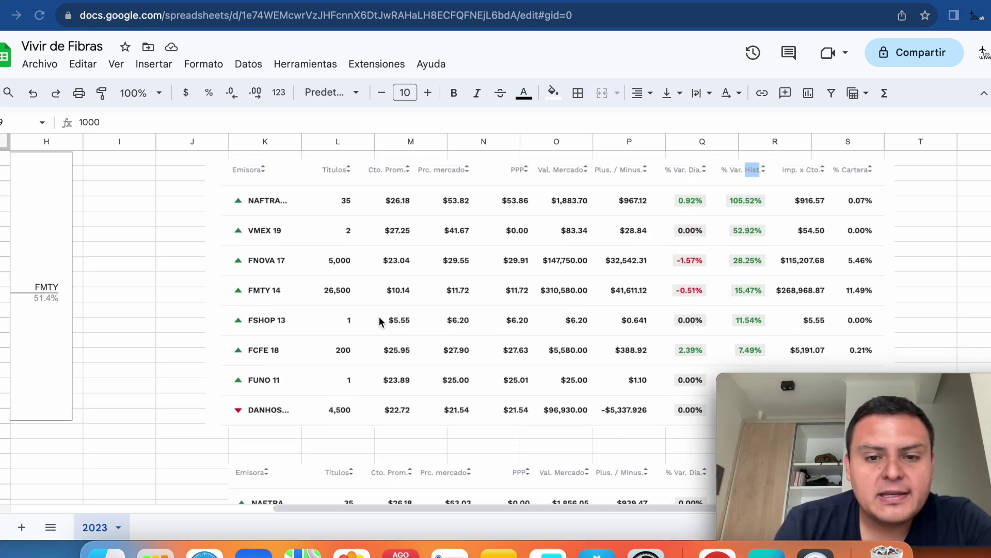
Compare FNOVA 17 and FMTY 14 between the two holdings tables, covering titles, average cost, market price and historical variation
{"action": "scroll", "coordinate": [380, 316], "scroll_direction": "down", "scroll_amount": 2}
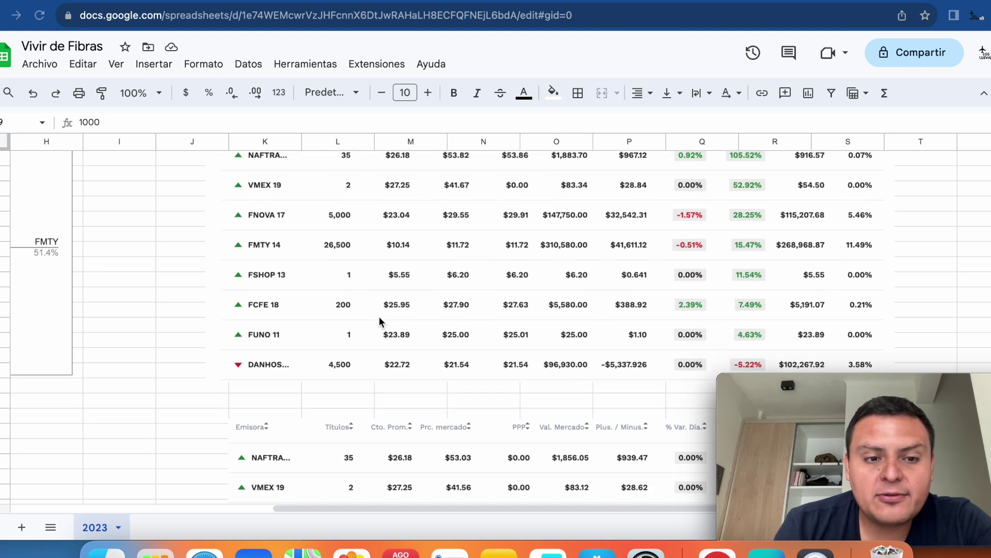
{"action": "scroll", "coordinate": [380, 317], "scroll_direction": "right", "scroll_amount": 2}
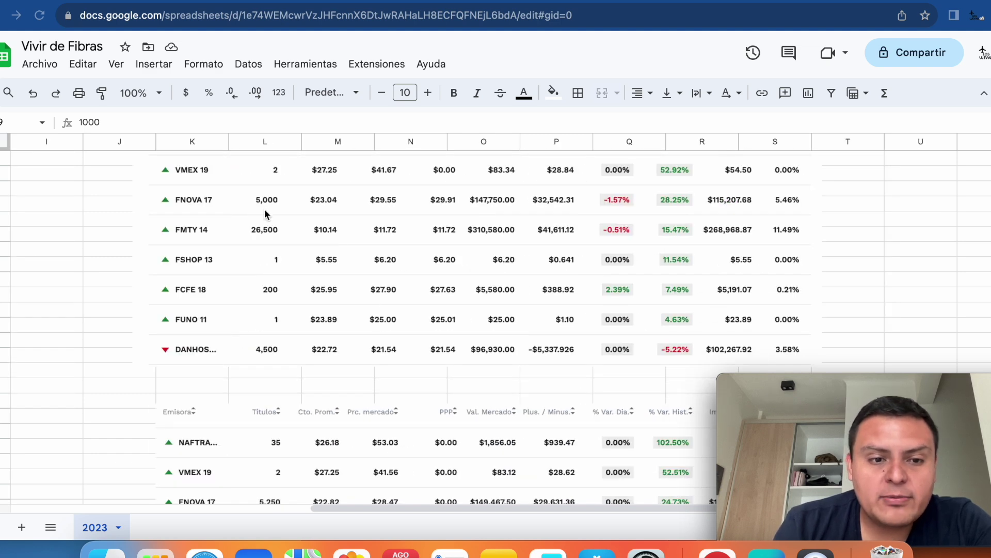
{"action": "scroll", "coordinate": [300, 292], "scroll_direction": "down", "scroll_amount": 3}
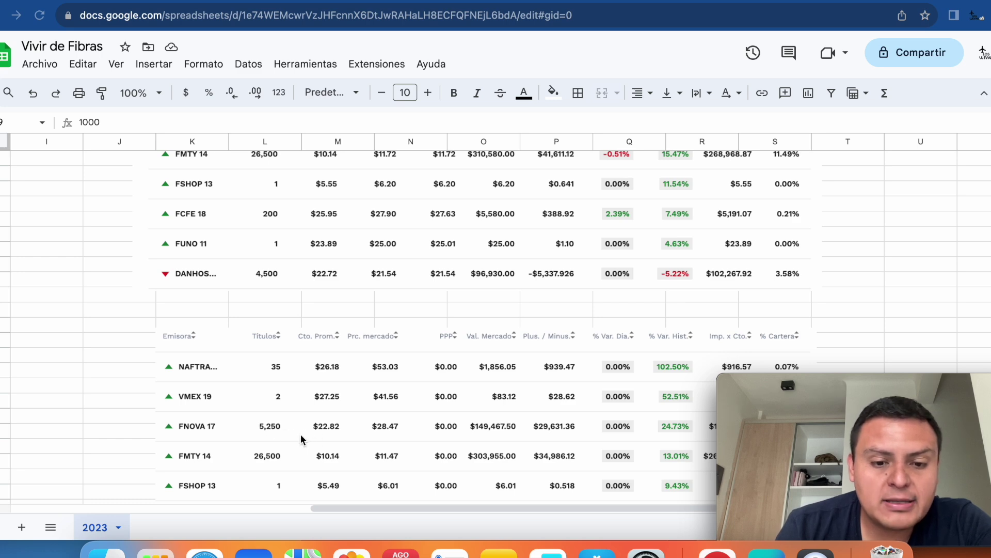
{"action": "scroll", "coordinate": [320, 402], "scroll_direction": "up", "scroll_amount": 2}
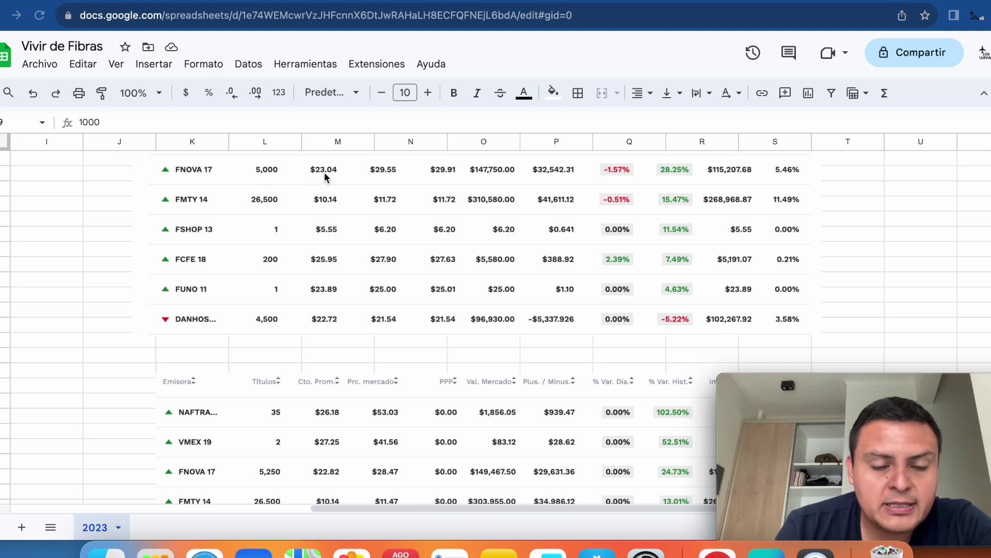
{"action": "scroll", "coordinate": [317, 467], "scroll_direction": "down", "scroll_amount": 1}
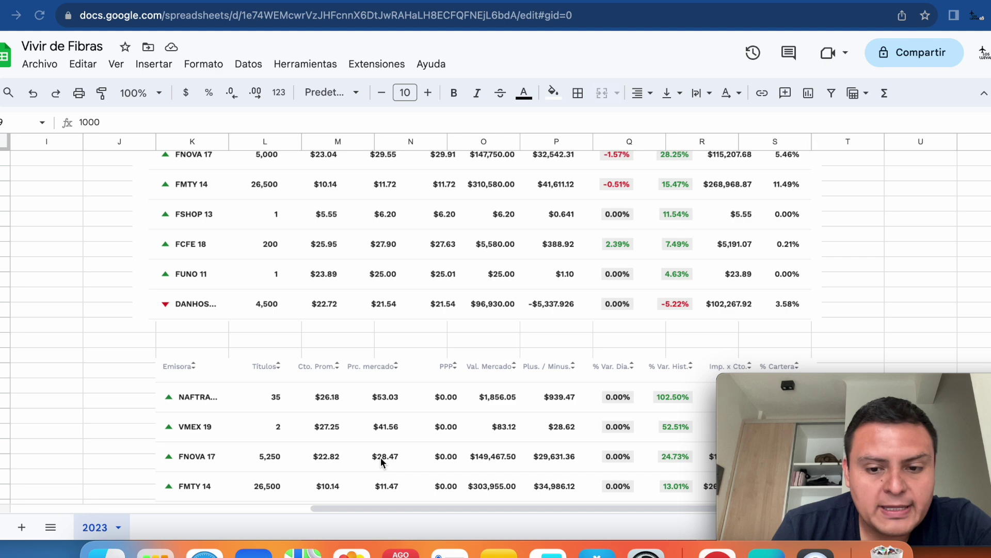
{"action": "scroll", "coordinate": [382, 462], "scroll_direction": "right", "scroll_amount": 2}
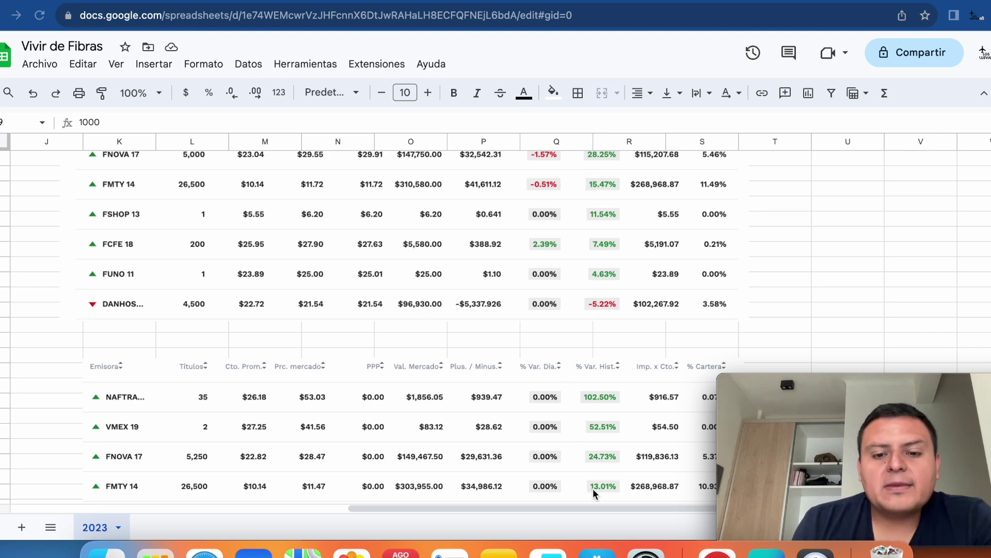
{"action": "scroll", "coordinate": [592, 488], "scroll_direction": "down", "scroll_amount": 2}
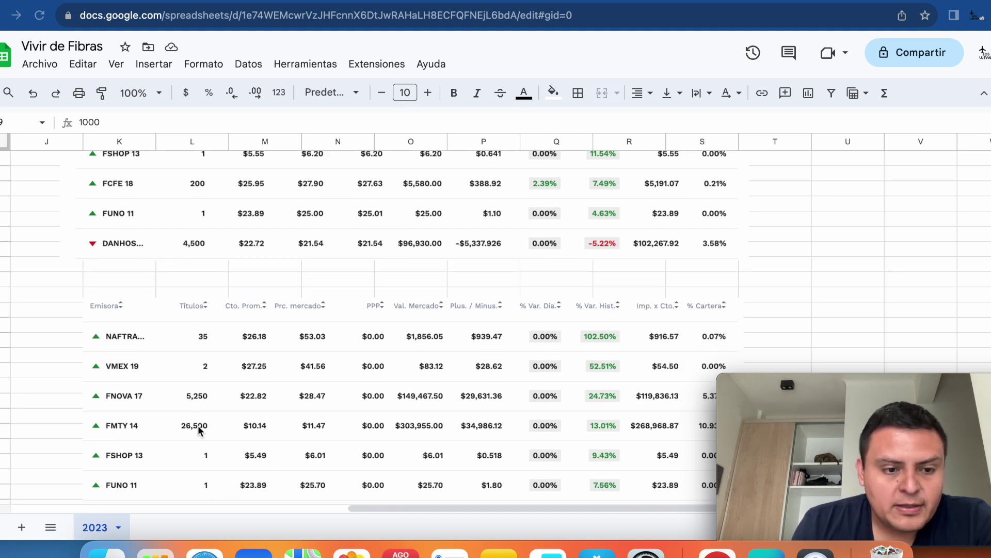
Examine the second holdings table down to the MEDICA B and DANHOS rows, including their historical variation and portfolio share
{"action": "scroll", "coordinate": [199, 428], "scroll_direction": "down", "scroll_amount": 2}
{"action": "scroll", "coordinate": [198, 429], "scroll_direction": "right", "scroll_amount": 2}
{"action": "scroll", "coordinate": [199, 430], "scroll_direction": "down", "scroll_amount": 2}
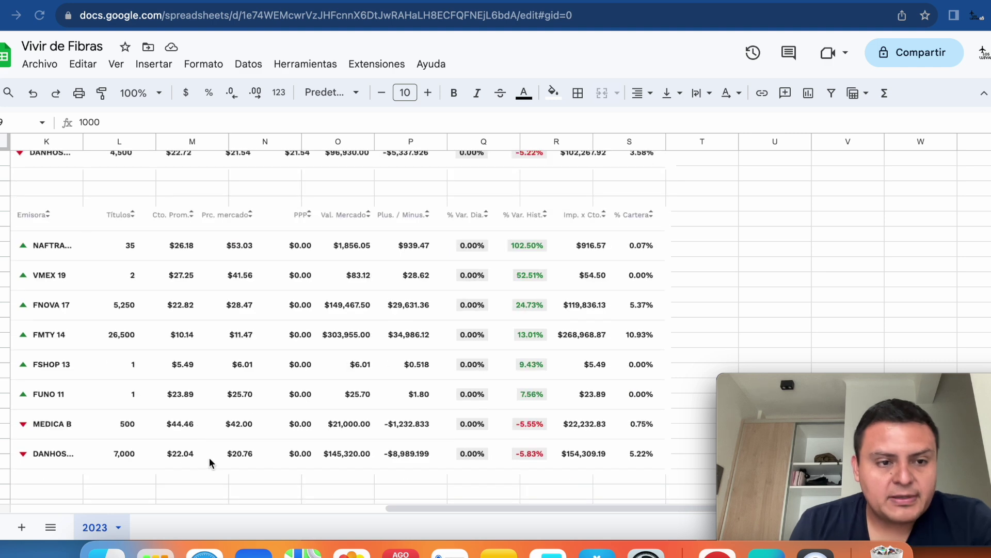
{"action": "scroll", "coordinate": [821, 251], "scroll_direction": "up", "scroll_amount": 1}
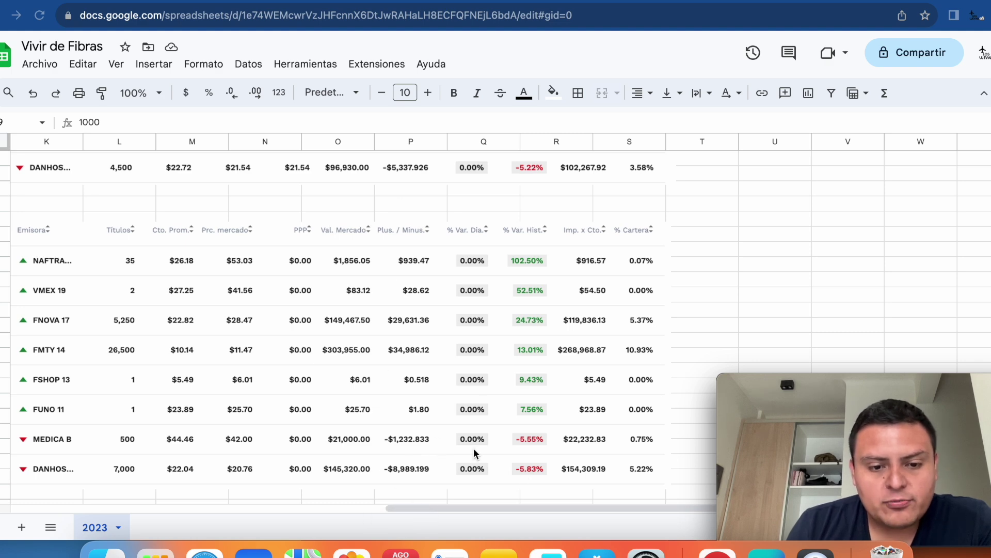
{"action": "scroll", "coordinate": [672, 309], "scroll_direction": "up", "scroll_amount": 1}
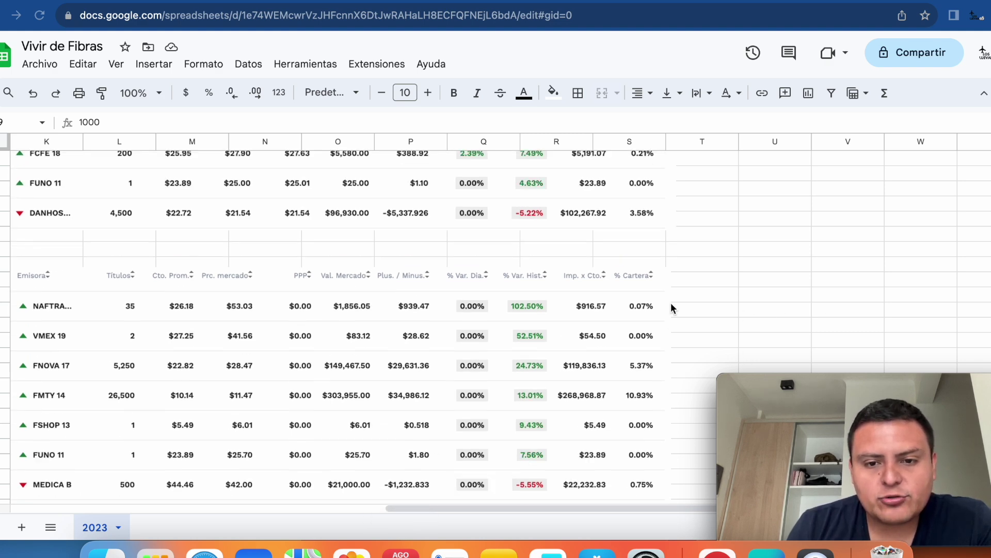
{"action": "scroll", "coordinate": [672, 309], "scroll_direction": "down", "scroll_amount": 2}
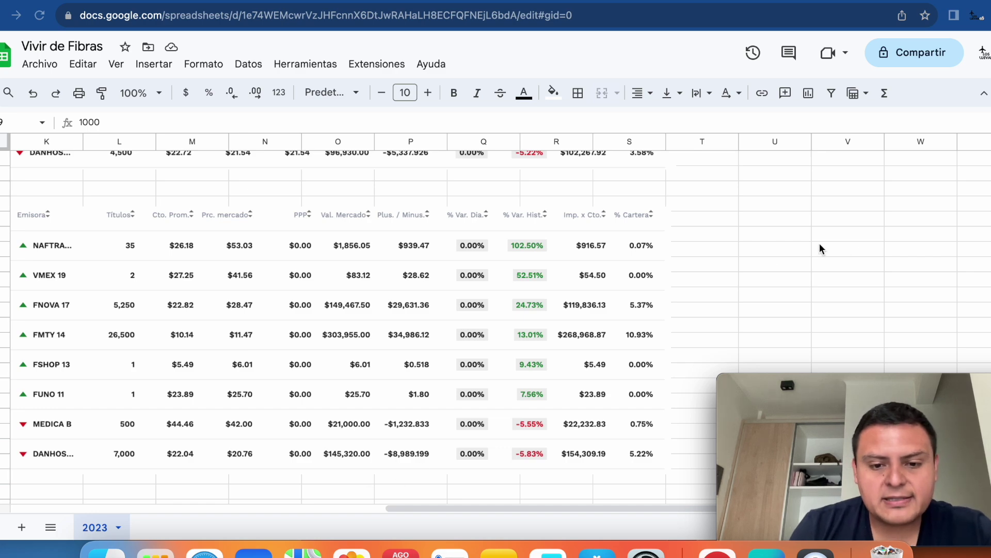
Return to the monthly dividends table and look over the months and the plan table below it
{"action": "scroll", "coordinate": [782, 251], "scroll_direction": "up", "scroll_amount": 3}
{"action": "scroll", "coordinate": [781, 251], "scroll_direction": "right", "scroll_amount": 2}
{"action": "scroll", "coordinate": [782, 251], "scroll_direction": "left", "scroll_amount": 8}
{"action": "scroll", "coordinate": [532, 310], "scroll_direction": "down", "scroll_amount": 3}
{"action": "scroll", "coordinate": [532, 310], "scroll_direction": "up", "scroll_amount": 3}
{"action": "scroll", "coordinate": [533, 310], "scroll_direction": "up", "scroll_amount": 5}
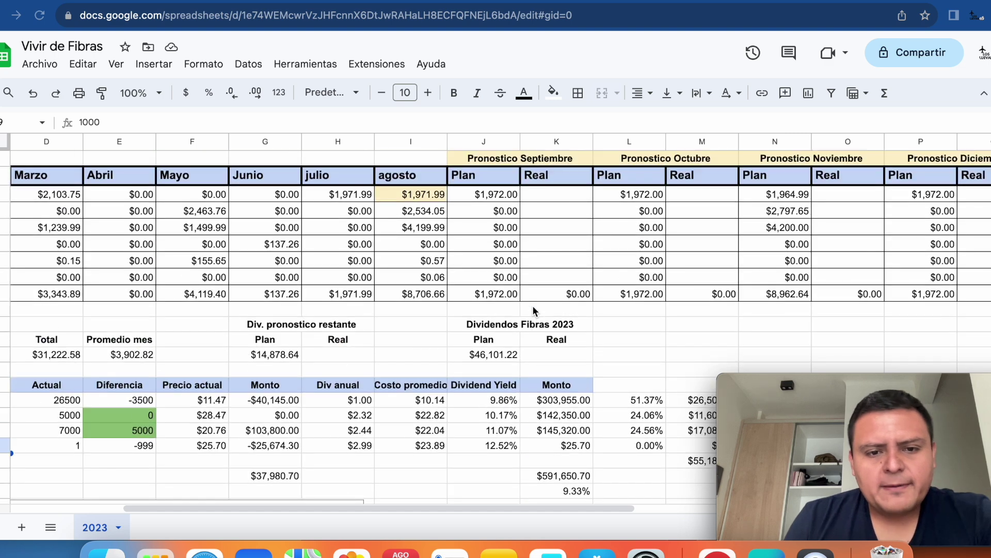
{"action": "scroll", "coordinate": [353, 307], "scroll_direction": "left", "scroll_amount": 3}
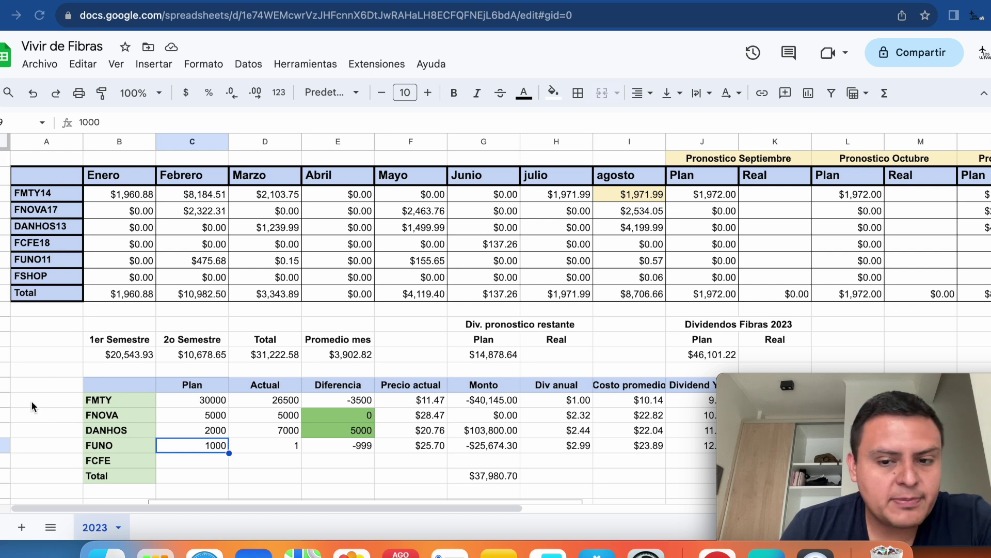
{"action": "scroll", "coordinate": [31, 400], "scroll_direction": "down", "scroll_amount": 2}
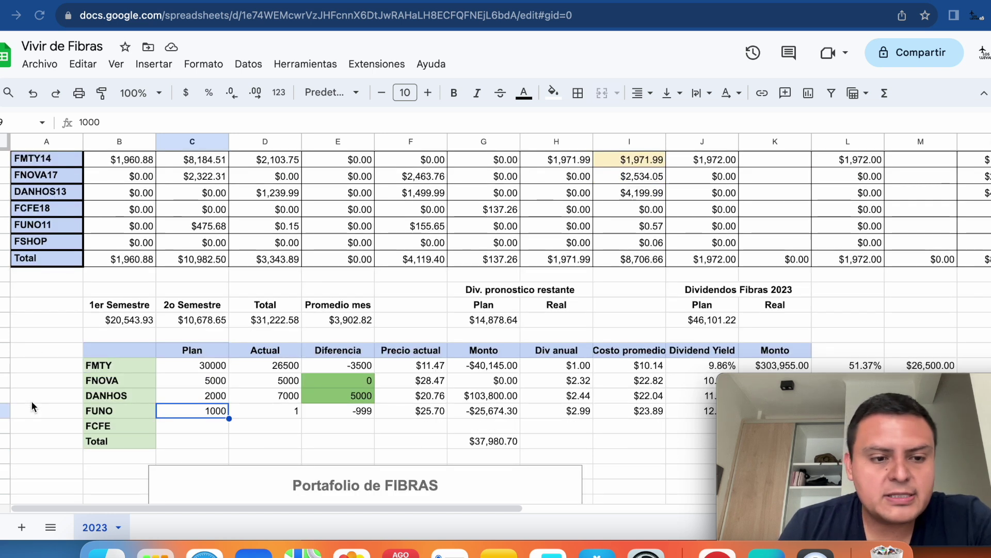
{"action": "scroll", "coordinate": [31, 401], "scroll_direction": "up", "scroll_amount": 2}
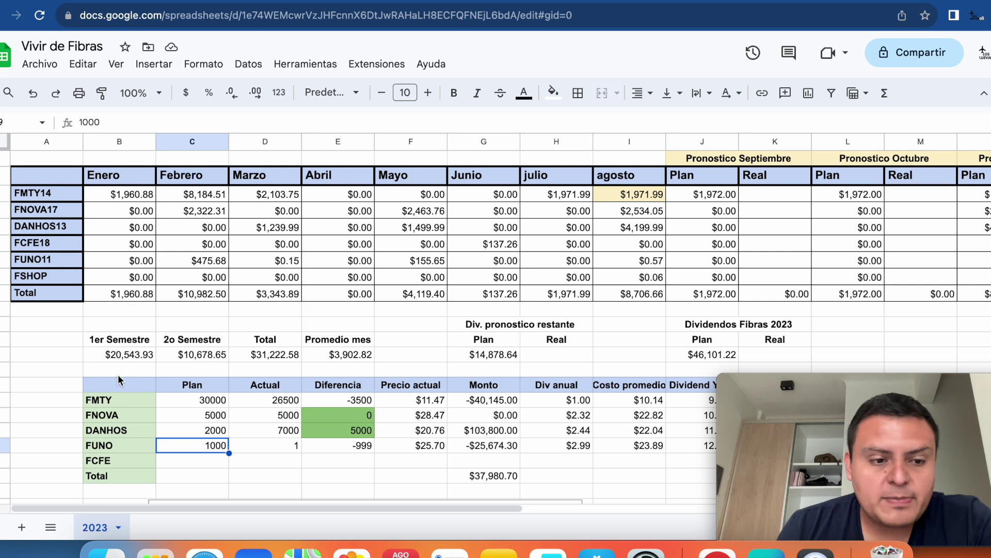
Check the first and second semester dividends, the accumulated total and the Promedio mes formula
{"action": "left_click", "coordinate": [103, 355]}
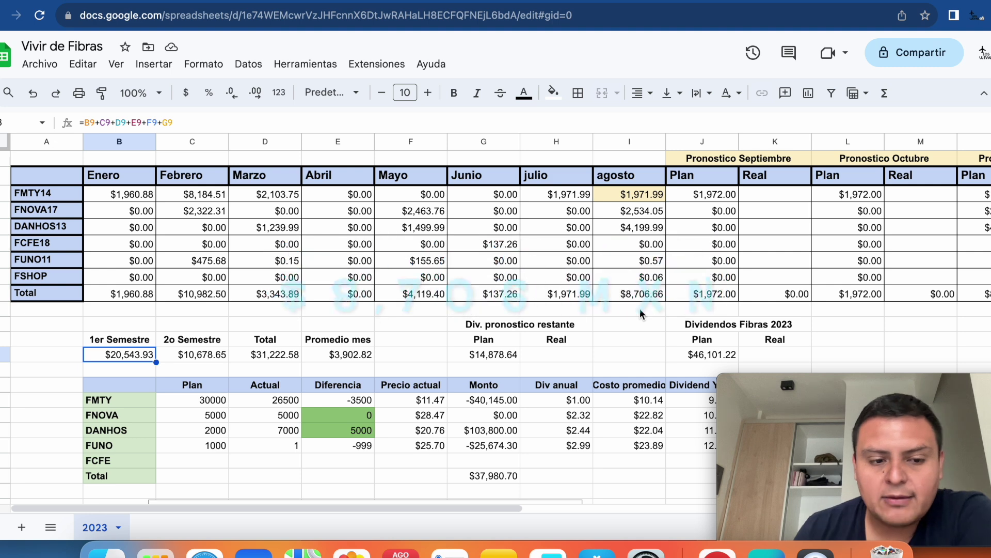
{"action": "left_click", "coordinate": [202, 358], "text": "shift"}
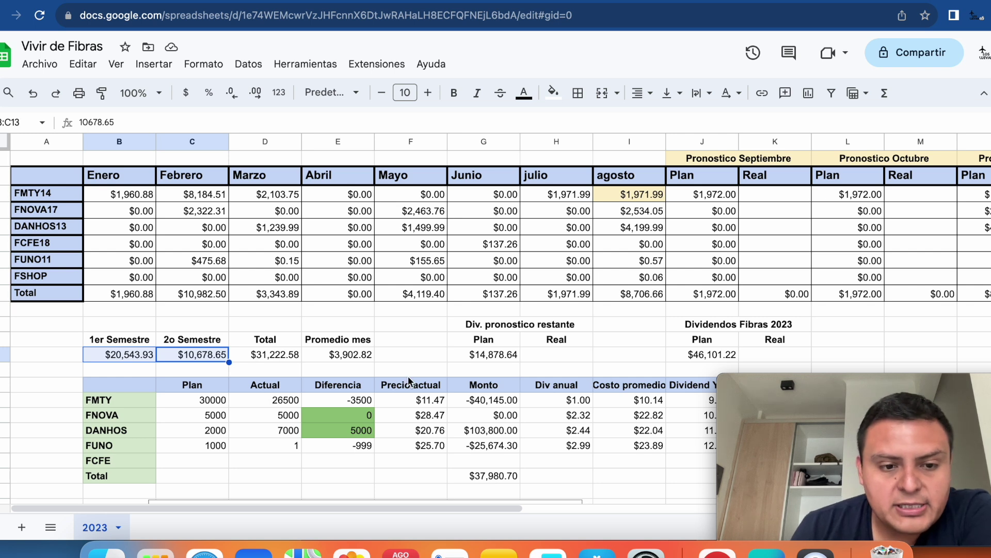
{"action": "left_click", "coordinate": [273, 355]}
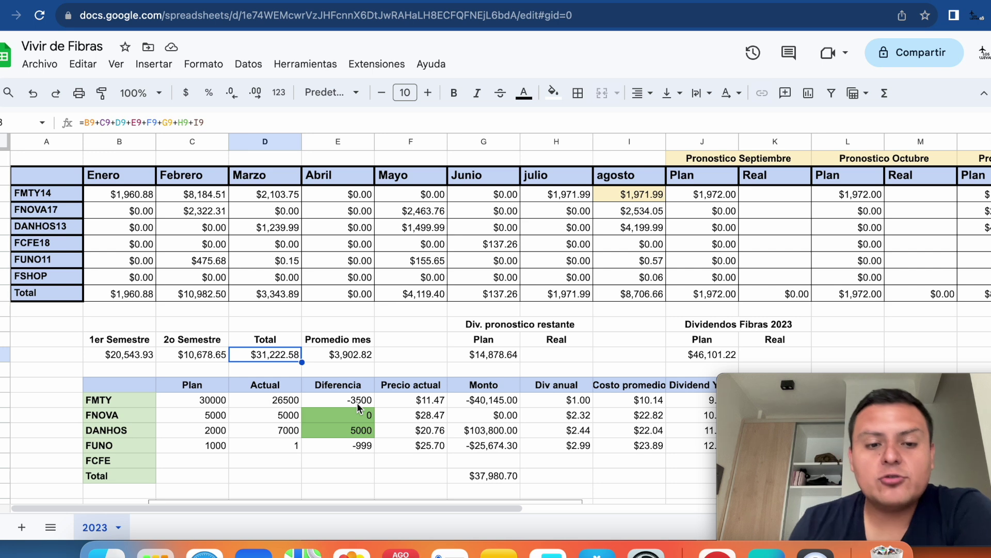
{"action": "left_click", "coordinate": [347, 357]}
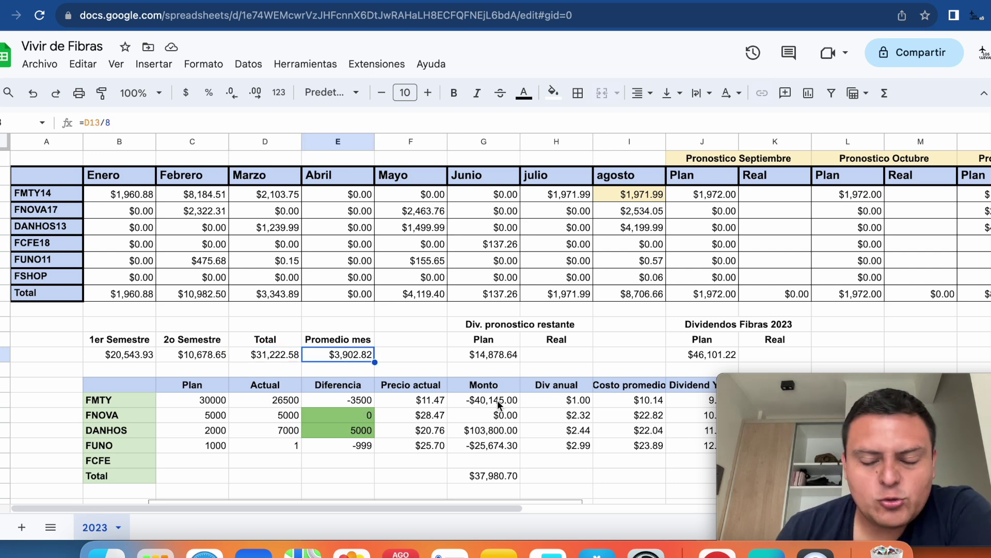
Inspect FMTY14's August dividend cell in the monthly dividends table
{"action": "key", "text": "Right"}
{"action": "key", "text": "Right"}
{"action": "key", "text": "Right"}
{"action": "key", "text": "Up"}
{"action": "key", "text": "Up"}
{"action": "key", "text": "Up"}
{"action": "key", "text": "Up"}
{"action": "key", "text": "Up"}
{"action": "key", "text": "Up"}
{"action": "key", "text": "Up"}
{"action": "key", "text": "Up"}
{"action": "key", "text": "Up"}
{"action": "key", "text": "Right"}
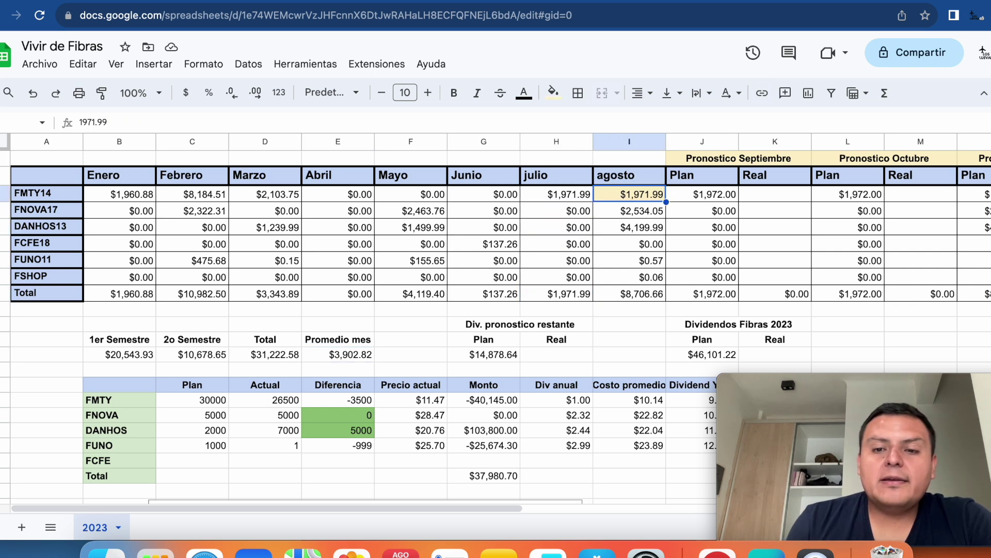
Look across FMTY14's planned dividends through the December forecast
{"action": "key", "text": "Right"}
{"action": "key", "text": "Right"}
{"action": "key", "text": "Right"}
{"action": "key", "text": "Right"}
{"action": "key", "text": "Right"}
{"action": "key", "text": "Right"}
{"action": "key", "text": "Right"}
{"action": "key", "text": "Right"}
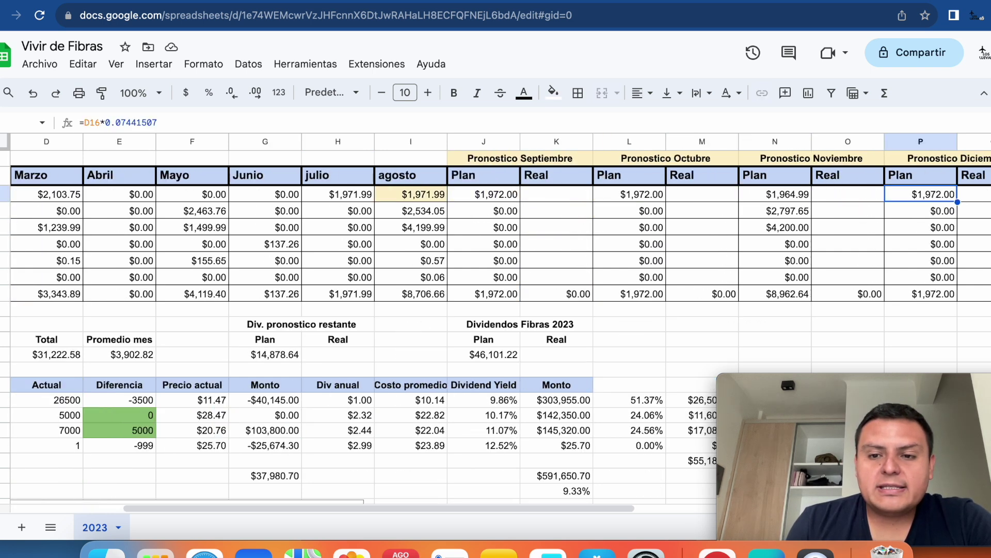
{"action": "key", "text": "Left"}
{"action": "key", "text": "Left"}
{"action": "key", "text": "Left"}
{"action": "key", "text": "Left"}
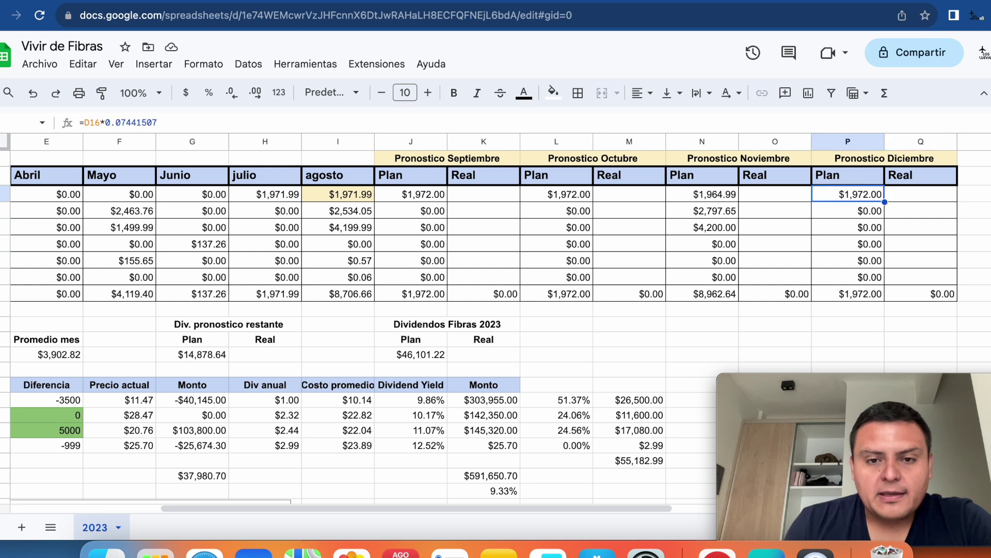
Look over the monthly forecast headings and the Plan heading under Pronostico Septiembre
{"action": "key", "text": "Up"}
{"action": "key", "text": "Up"}
{"action": "key", "text": "Left"}
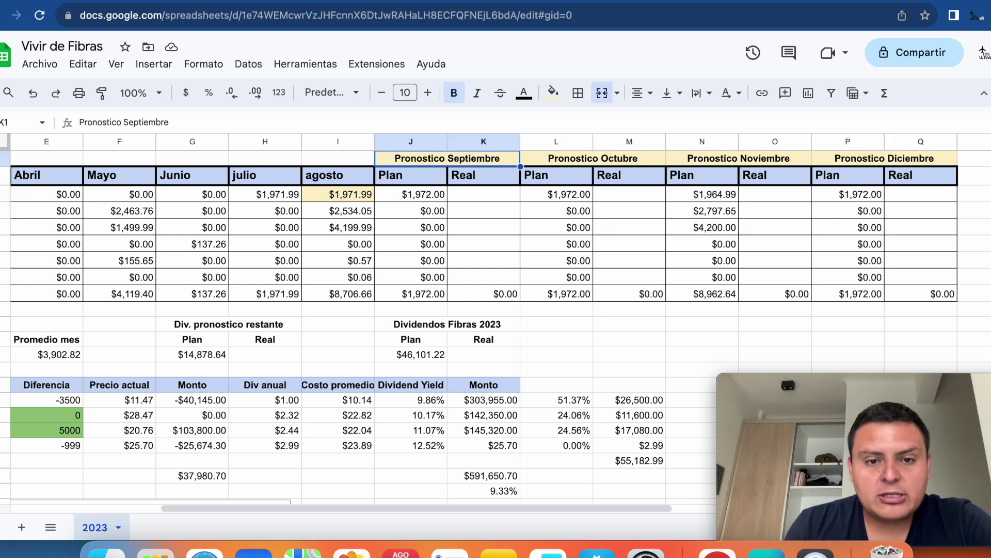
{"action": "key", "text": "Right"}
{"action": "key", "text": "Right"}
{"action": "key", "text": "Right"}
{"action": "key", "text": "Left"}
{"action": "key", "text": "Left"}
{"action": "key", "text": "Left"}
{"action": "key", "text": "Down"}
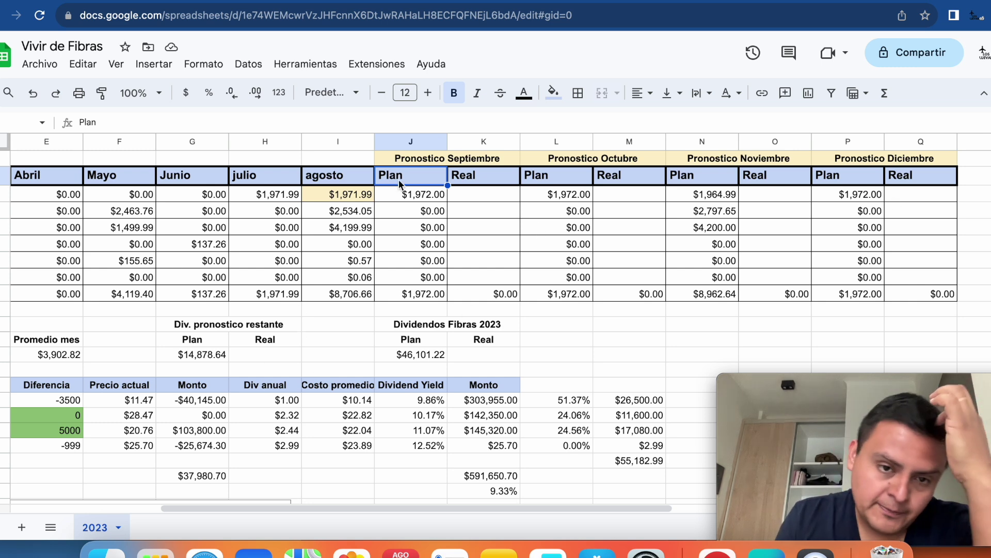
Examine FMTY14's planned dividends by selecting its forecast cells from September through December
{"action": "left_click", "coordinate": [422, 207]}
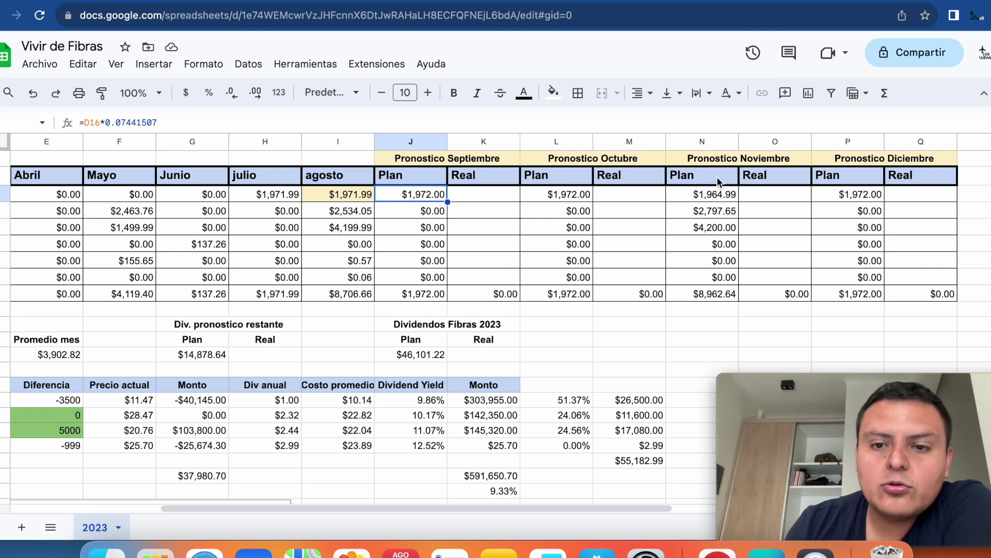
{"action": "left_click_drag", "start_coordinate": [858, 197], "coordinate": [413, 196]}
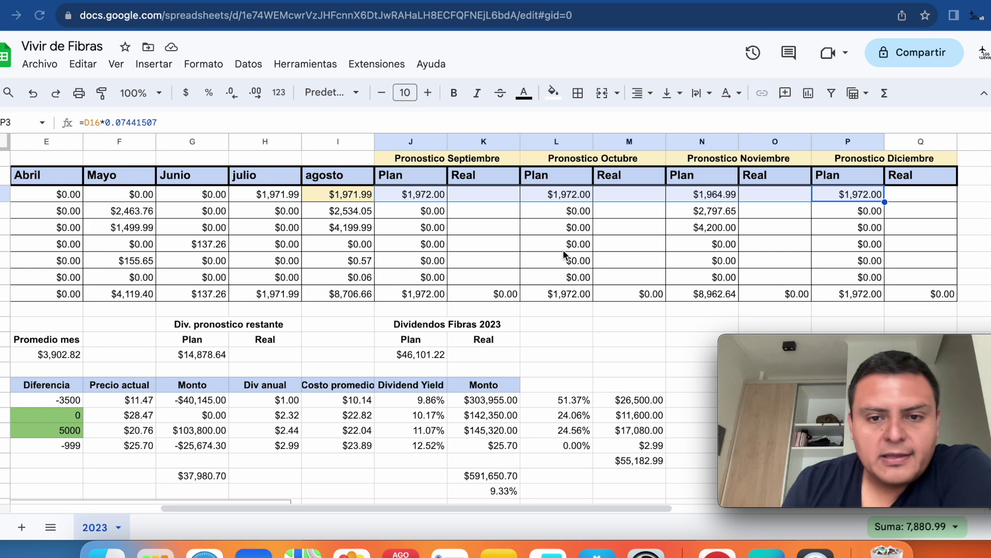
{"action": "scroll", "coordinate": [221, 289], "scroll_direction": "left", "scroll_amount": 5}
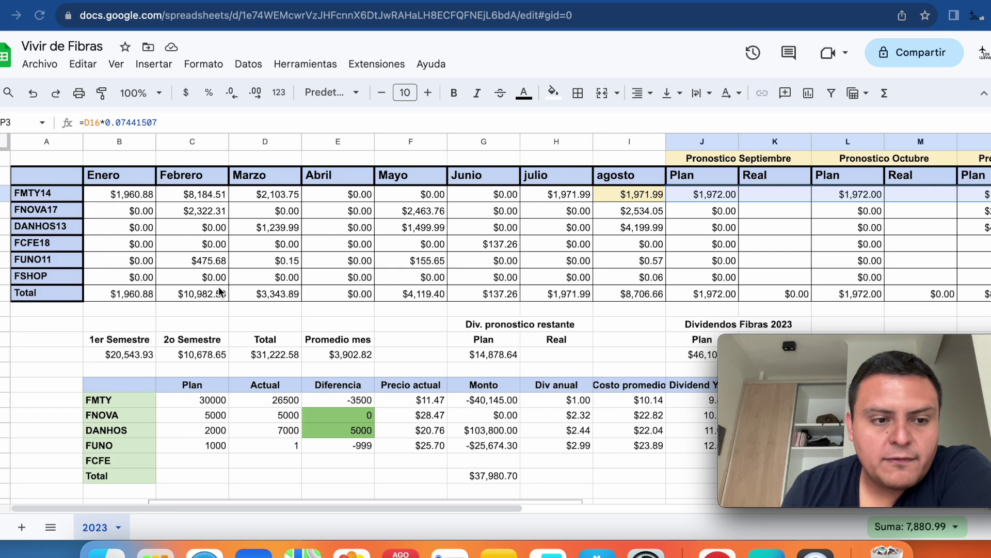
{"action": "scroll", "coordinate": [221, 291], "scroll_direction": "right", "scroll_amount": 8}
{"action": "scroll", "coordinate": [221, 292], "scroll_direction": "right", "scroll_amount": 4}
{"action": "scroll", "coordinate": [230, 255], "scroll_direction": "left", "scroll_amount": 7}
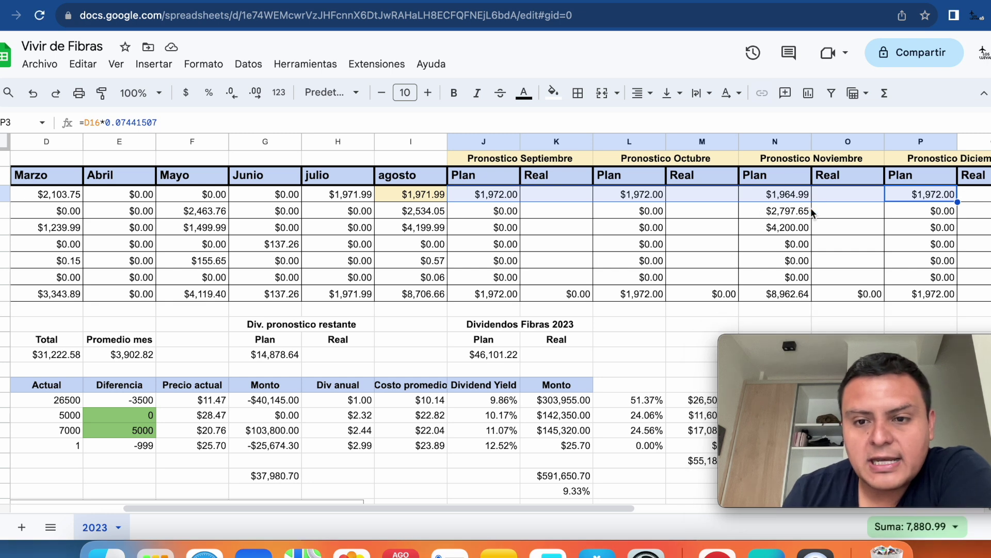
Check the November planned dividends and their formulas for FNOVA17 and DANHOS13
{"action": "left_click", "coordinate": [792, 212]}
{"action": "left_click", "coordinate": [775, 227]}
{"action": "left_click", "coordinate": [790, 213]}
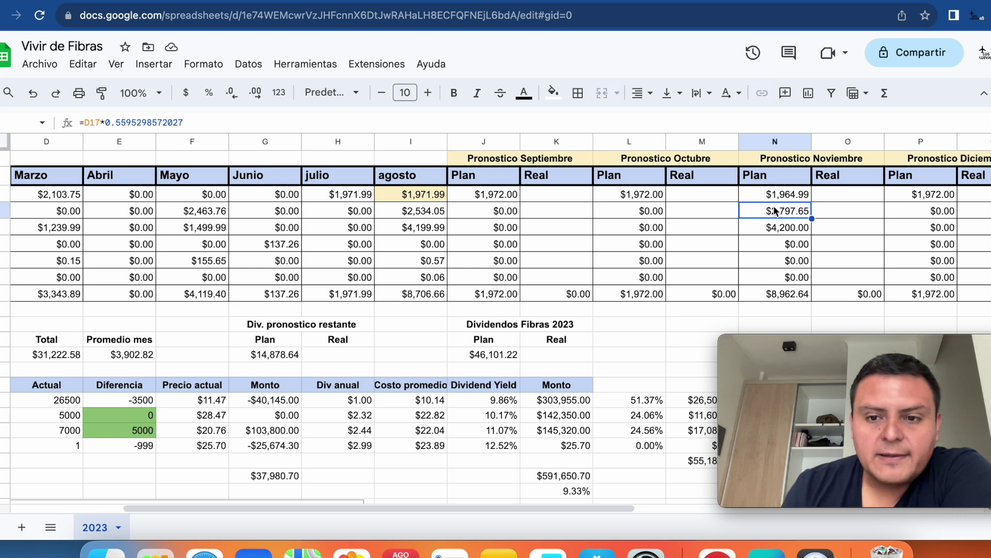
{"action": "left_click", "coordinate": [764, 228]}
{"action": "left_click", "coordinate": [771, 213]}
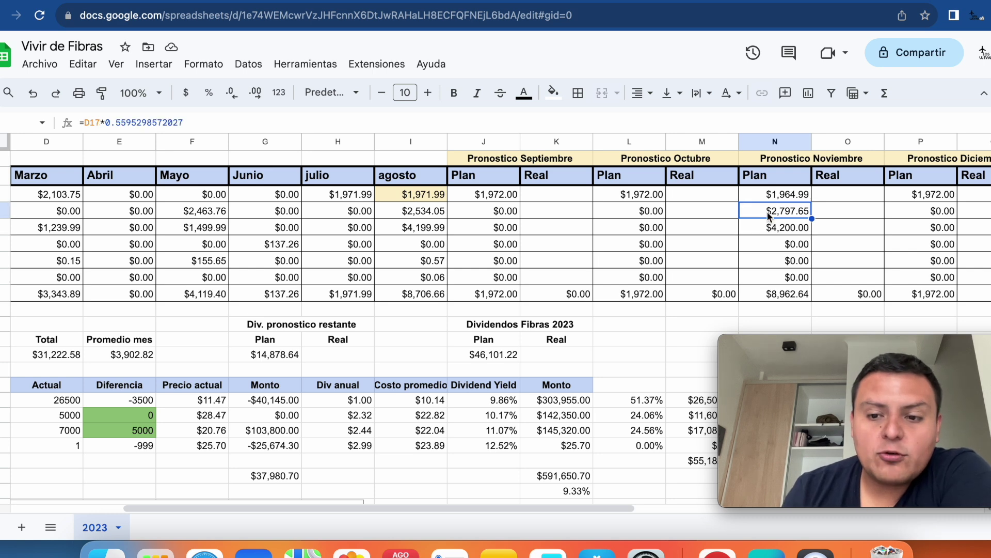
{"action": "left_click", "coordinate": [769, 231]}
{"action": "left_click", "coordinate": [770, 213]}
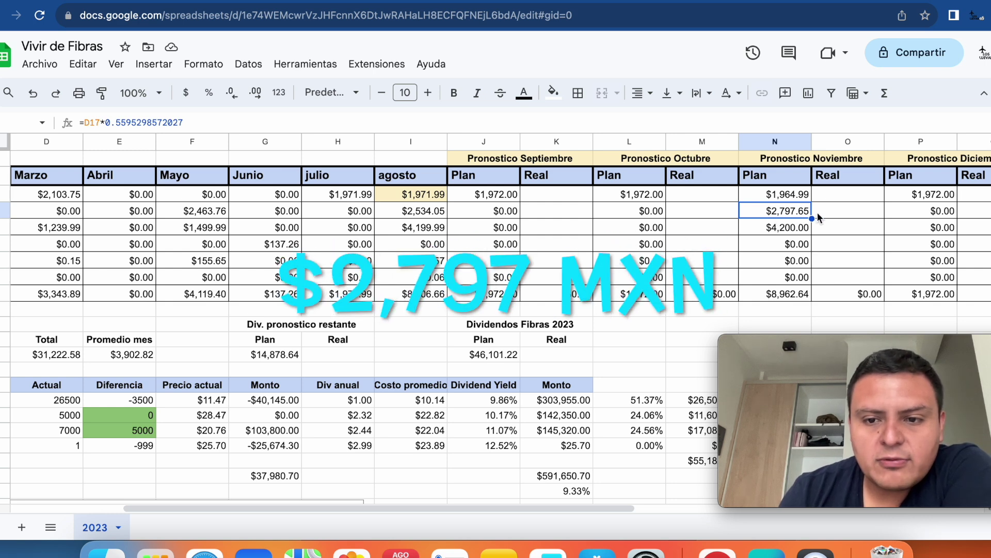
{"action": "left_click", "coordinate": [782, 230]}
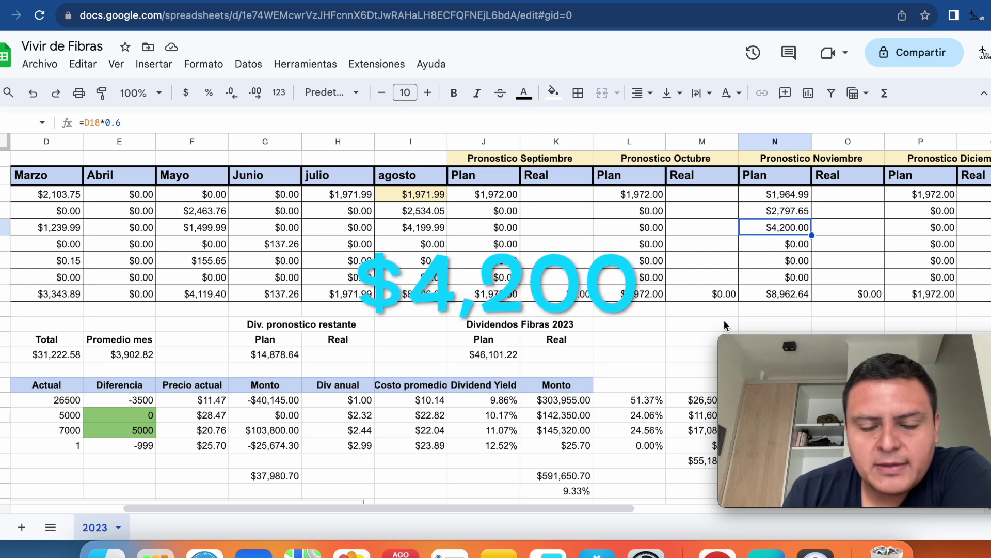
Check the planned remaining dividend forecast and the planned Dividendos Fibras 2023 total with their formulas
{"action": "scroll", "coordinate": [724, 322], "scroll_direction": "down", "scroll_amount": 1}
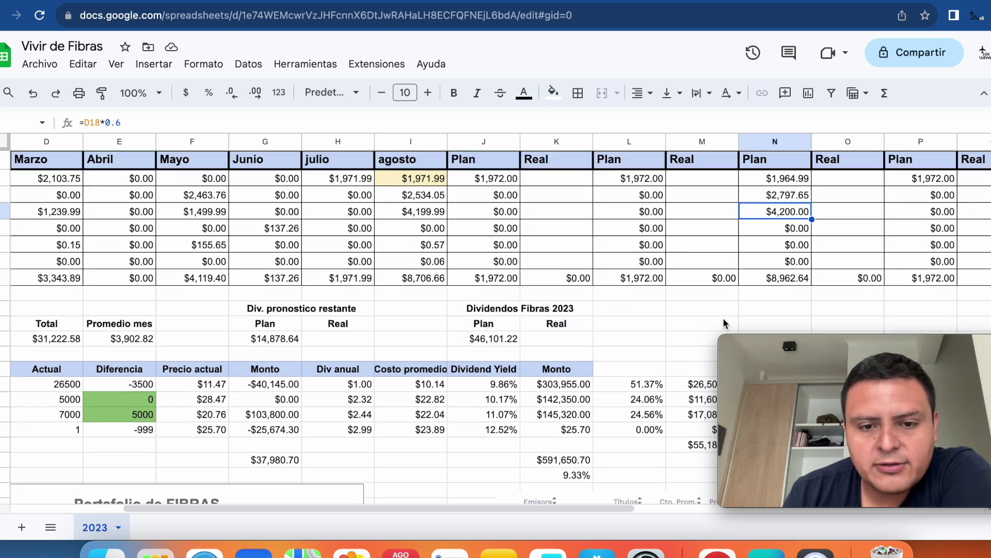
{"action": "left_click", "coordinate": [258, 340]}
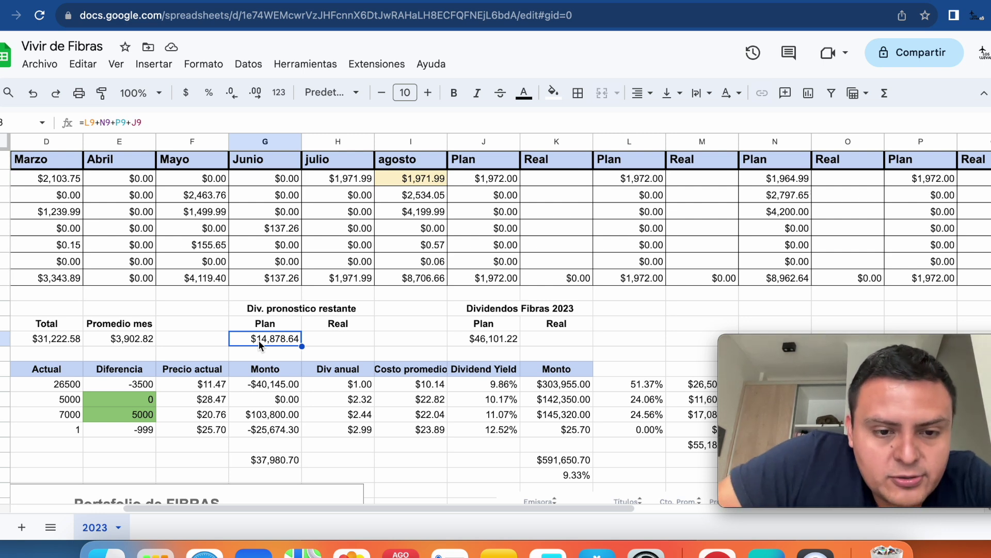
{"action": "left_click", "coordinate": [502, 342]}
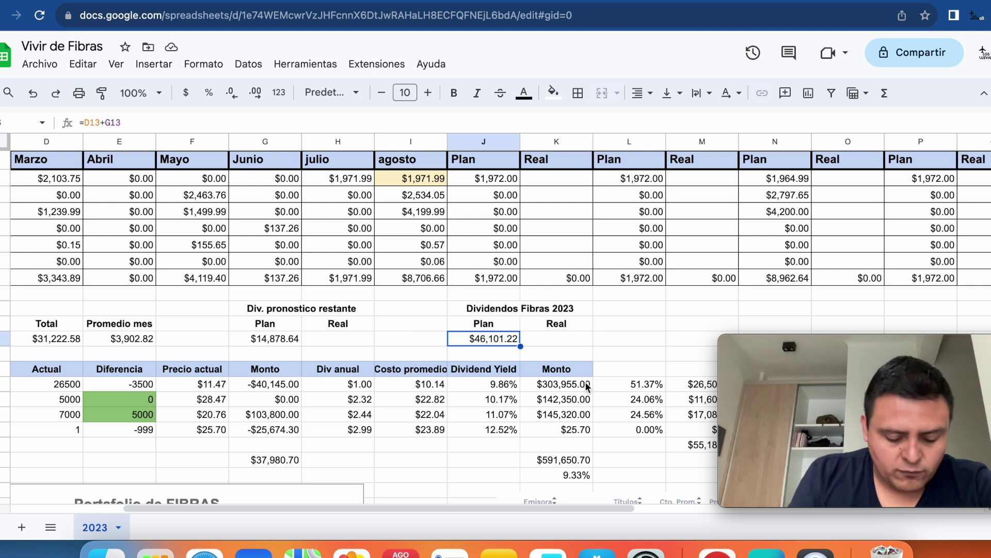
Look over the Dividendos Fibras 2023 totals and the holdings table beneath them, including its Costo promedio, Dividend Yield and Monto columns
{"action": "left_click", "coordinate": [582, 343]}
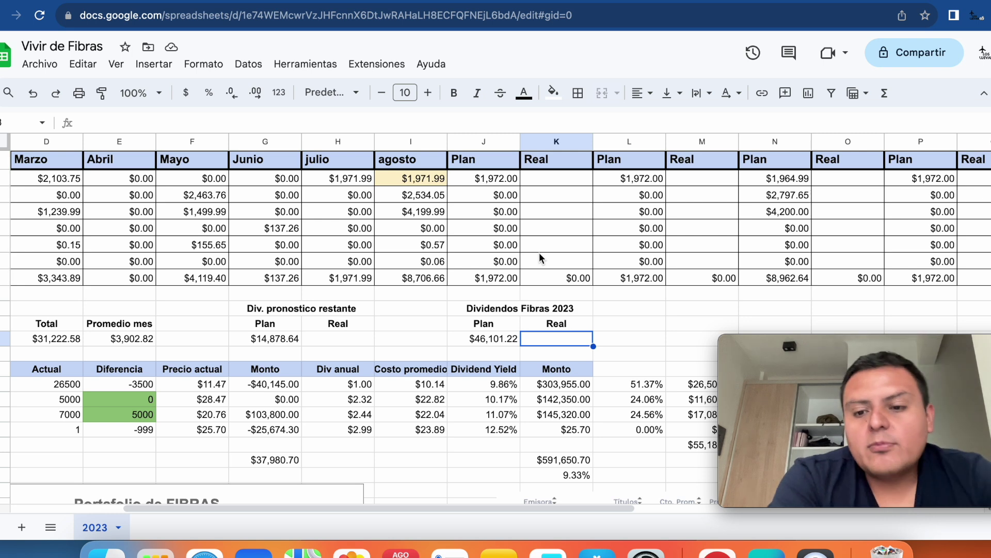
{"action": "scroll", "coordinate": [539, 253], "scroll_direction": "down", "scroll_amount": 3}
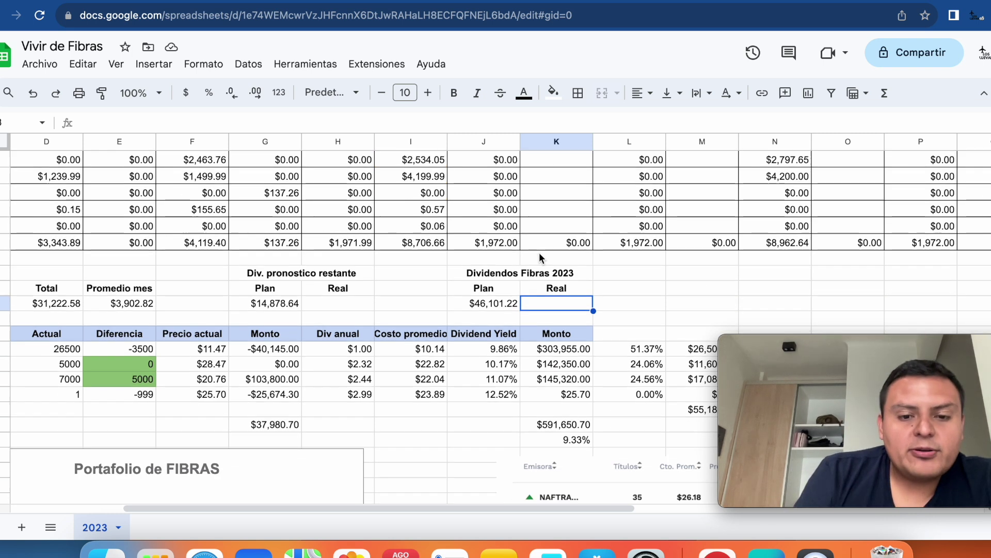
{"action": "scroll", "coordinate": [539, 253], "scroll_direction": "down", "scroll_amount": 2}
{"action": "scroll", "coordinate": [539, 253], "scroll_direction": "up", "scroll_amount": 2}
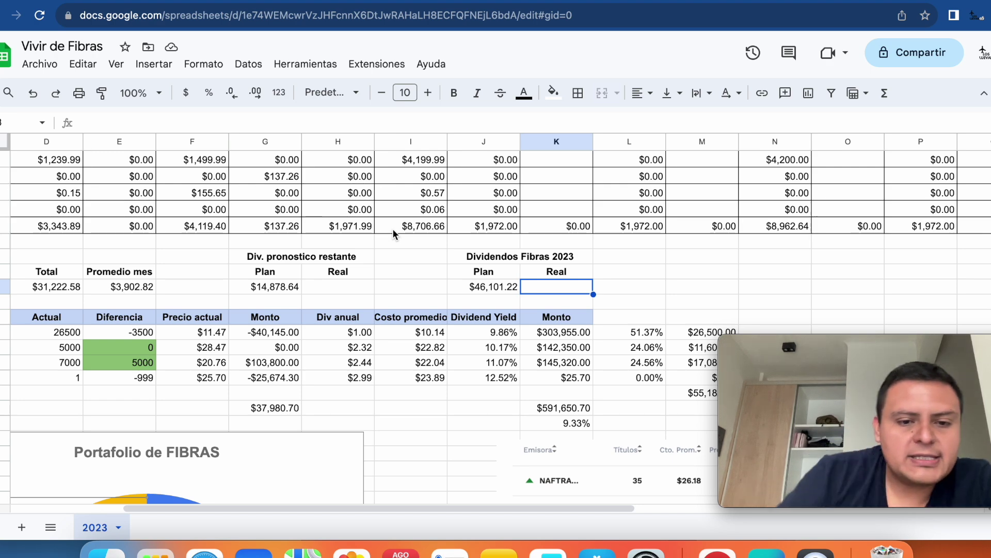
{"action": "scroll", "coordinate": [392, 400], "scroll_direction": "down", "scroll_amount": 5}
{"action": "scroll", "coordinate": [391, 406], "scroll_direction": "up", "scroll_amount": 4}
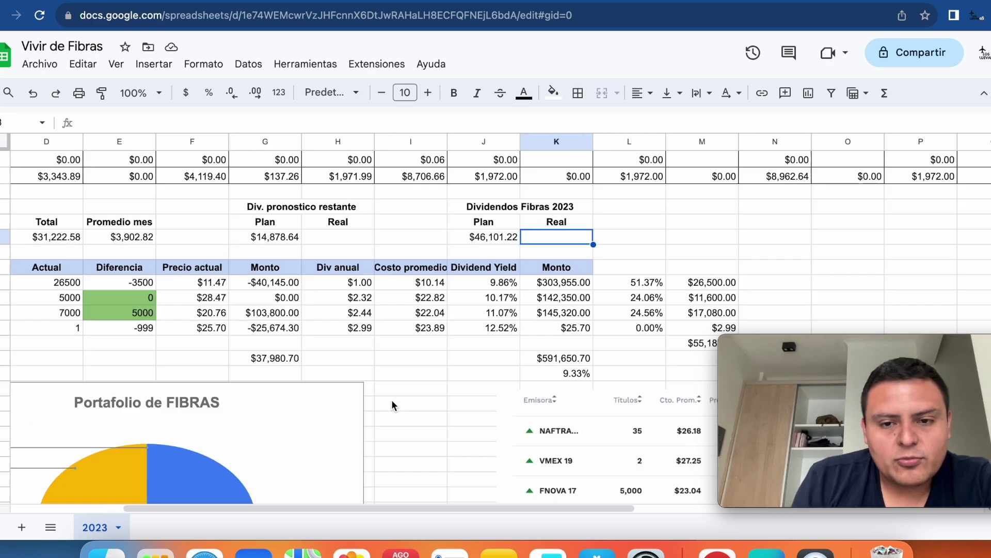
{"action": "scroll", "coordinate": [391, 404], "scroll_direction": "up", "scroll_amount": 2}
{"action": "scroll", "coordinate": [392, 405], "scroll_direction": "down", "scroll_amount": 3}
{"action": "scroll", "coordinate": [480, 362], "scroll_direction": "down", "scroll_amount": 1}
Examine the Portafolio de FIBRAS pie chart and the pasted brokerage holdings tables, and return to the monthly dividend forecast
{"action": "left_click", "coordinate": [480, 360]}
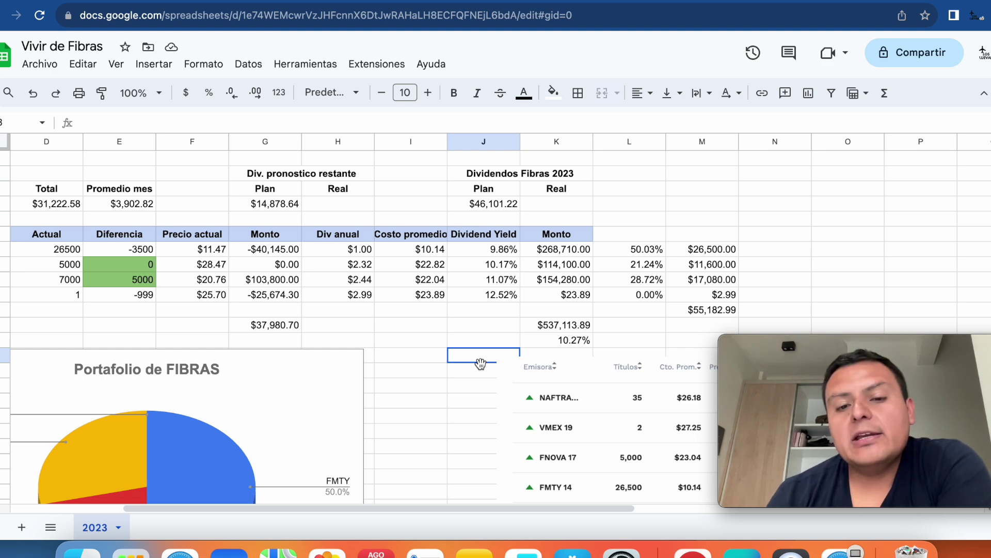
{"action": "scroll", "coordinate": [480, 362], "scroll_direction": "down", "scroll_amount": 10}
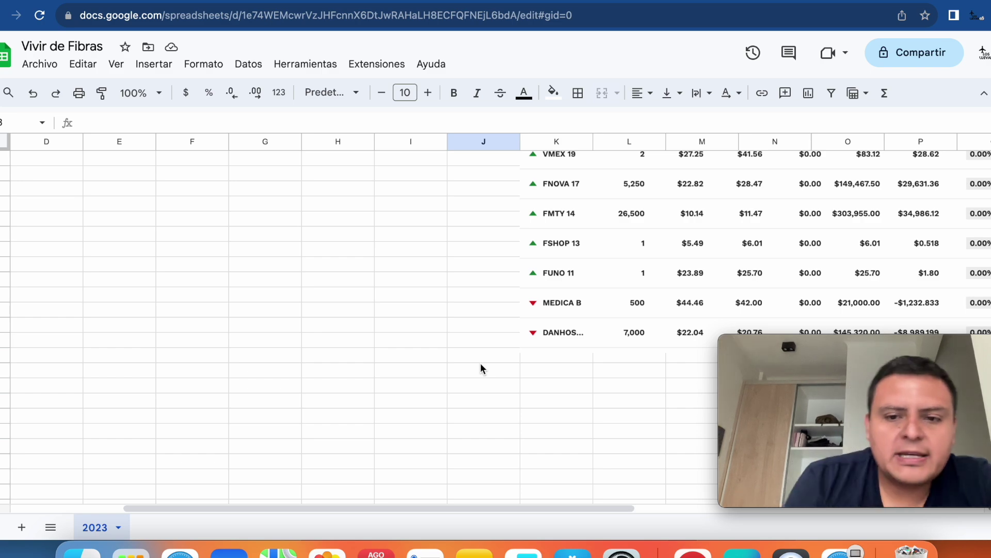
{"action": "scroll", "coordinate": [481, 368], "scroll_direction": "up", "scroll_amount": 10}
{"action": "scroll", "coordinate": [480, 368], "scroll_direction": "down", "scroll_amount": 4}
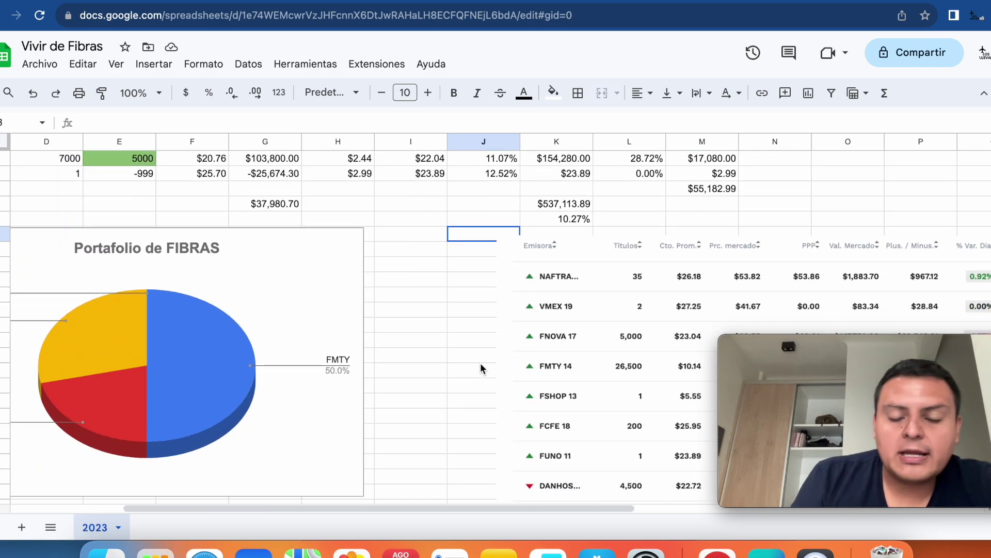
{"action": "scroll", "coordinate": [480, 368], "scroll_direction": "up", "scroll_amount": 8}
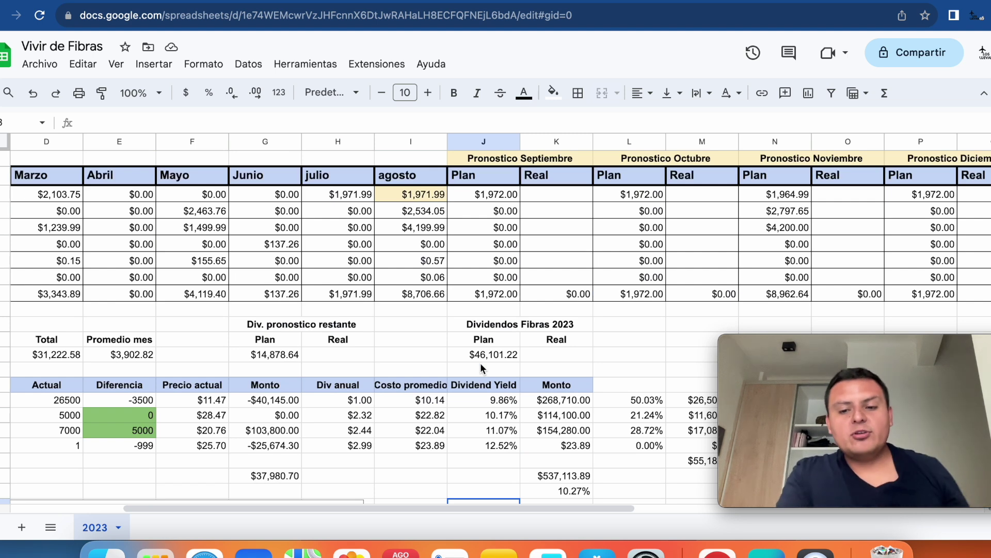